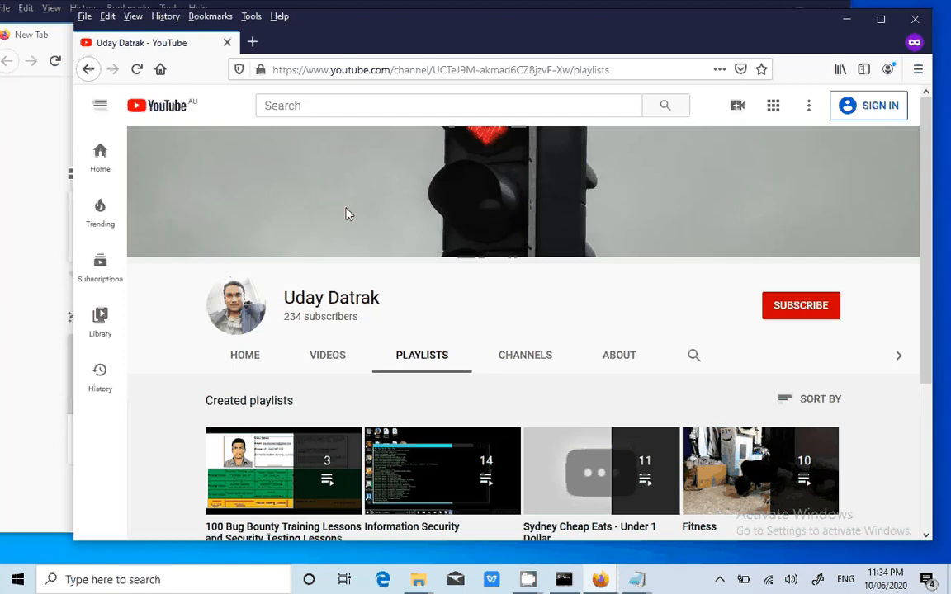
- Search the web for "bug bounty millionaires" and open the BleepingComputer article on $100 million in bounties paid via HackerOne
left_click(17, 233)
left_click(223, 63)
left_click(223, 62)
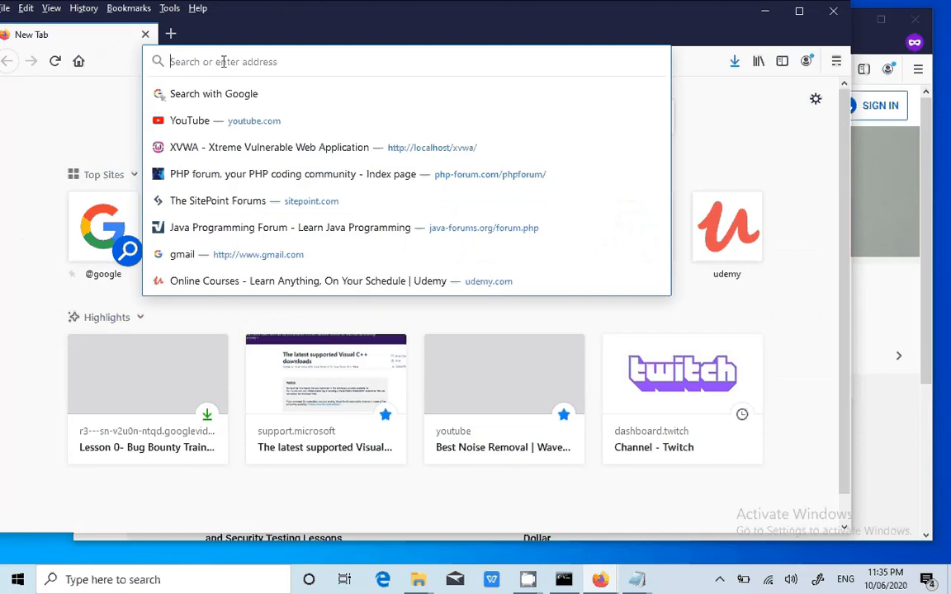
type("m")
key("BackSpace")
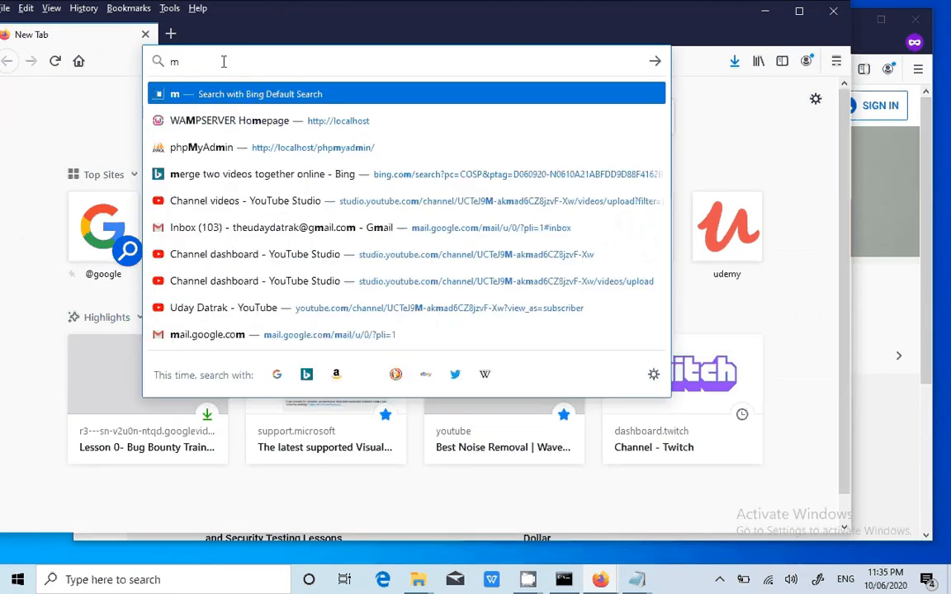
type("bug bounty")
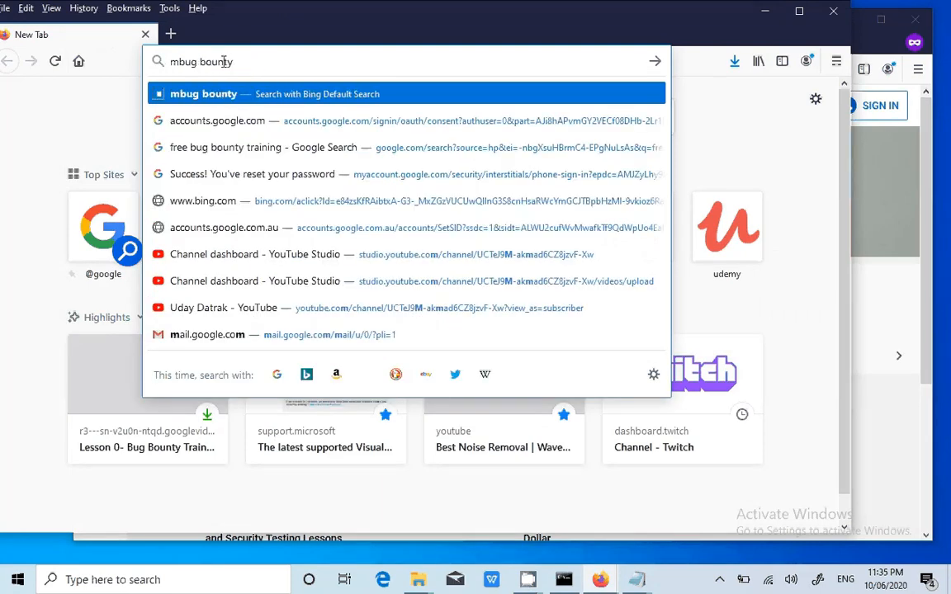
type(" milla")
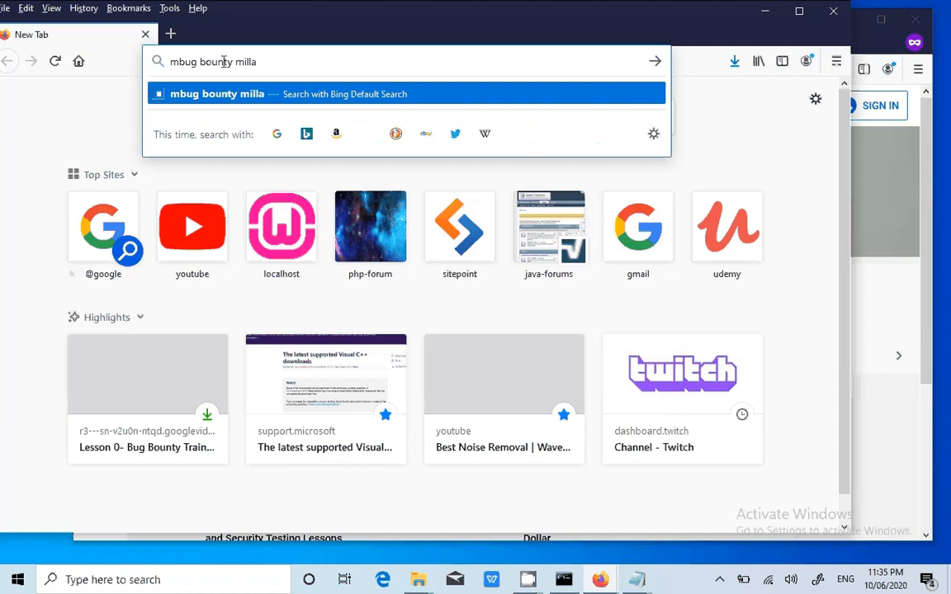
key("BackSpace")
type("ionaires")
key("Return")
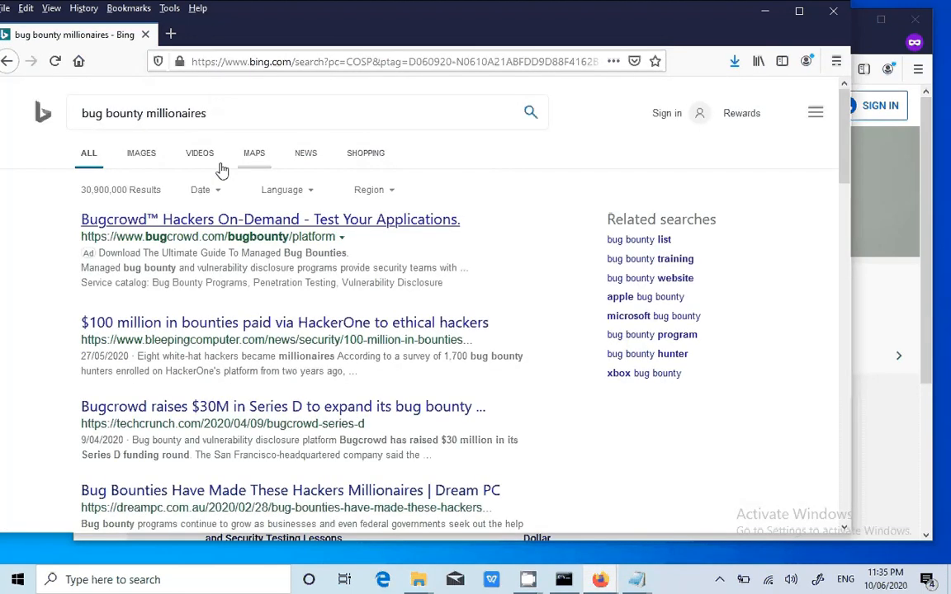
left_click(186, 331)
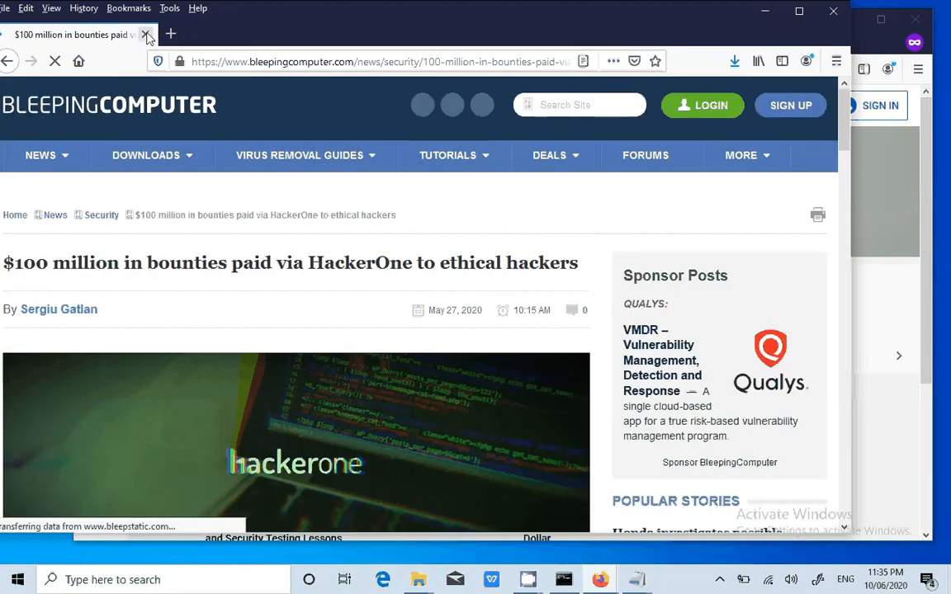
- Replace the article tab with a new one and open the ethicalhack3r/DVWA repository on GitHub
key("ctrl+t")
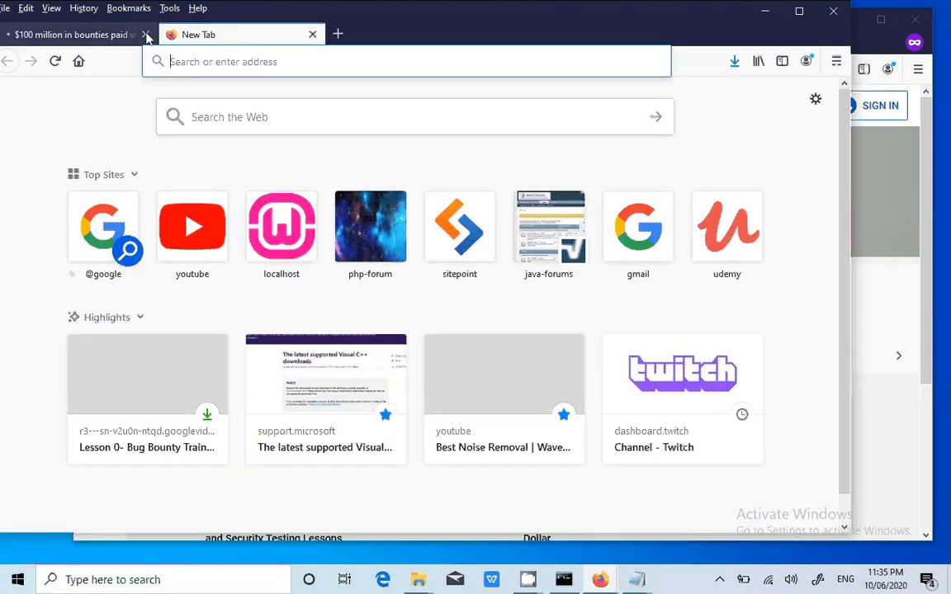
left_click(146, 35)
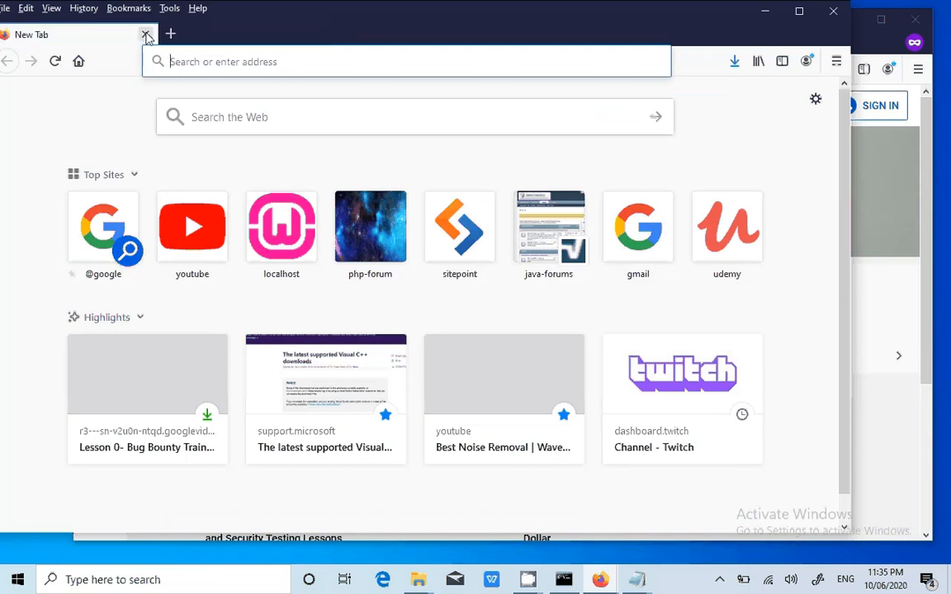
left_click(212, 60)
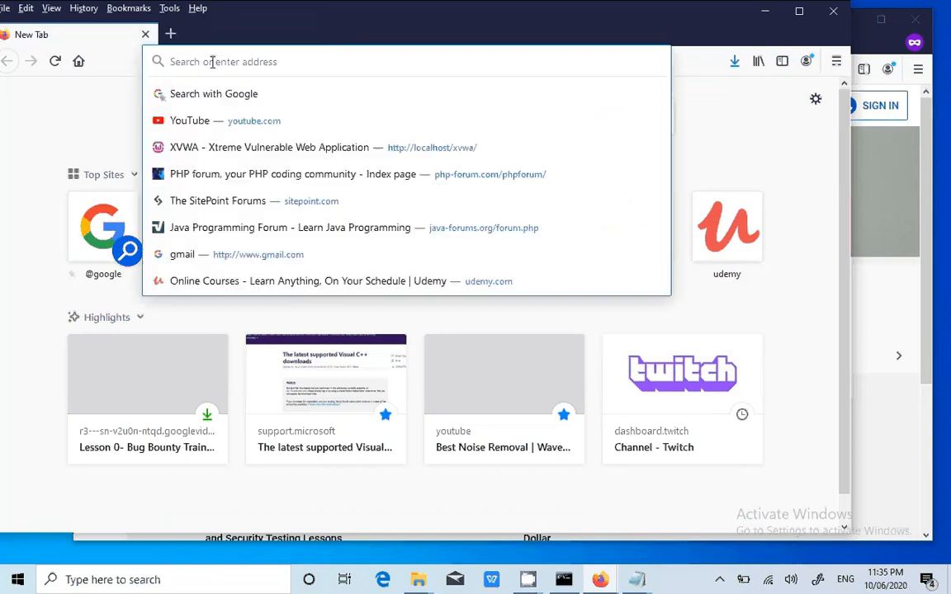
type("dvw")
key("Return")
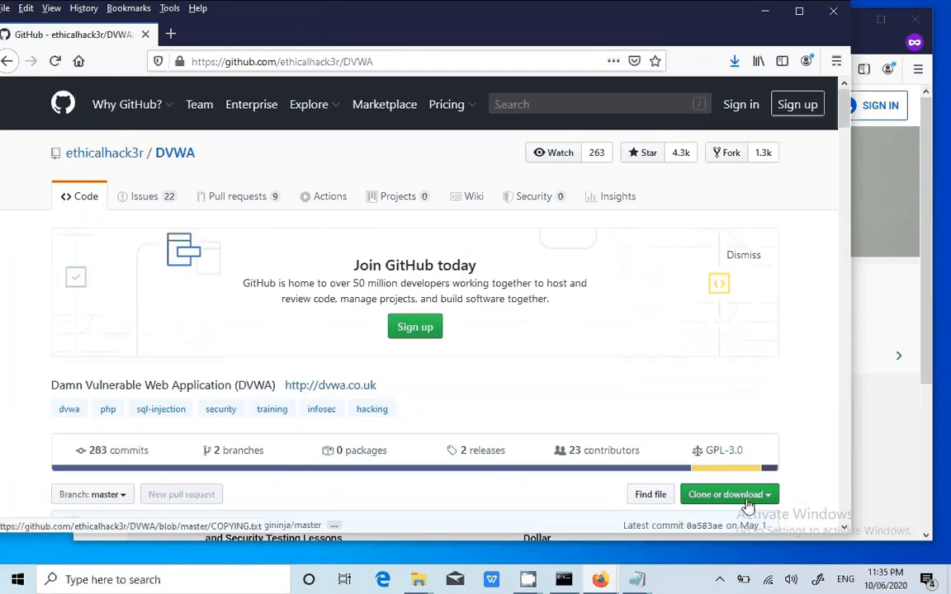
- Download the DVWA repository as a ZIP archive and save the file
left_click(747, 498)
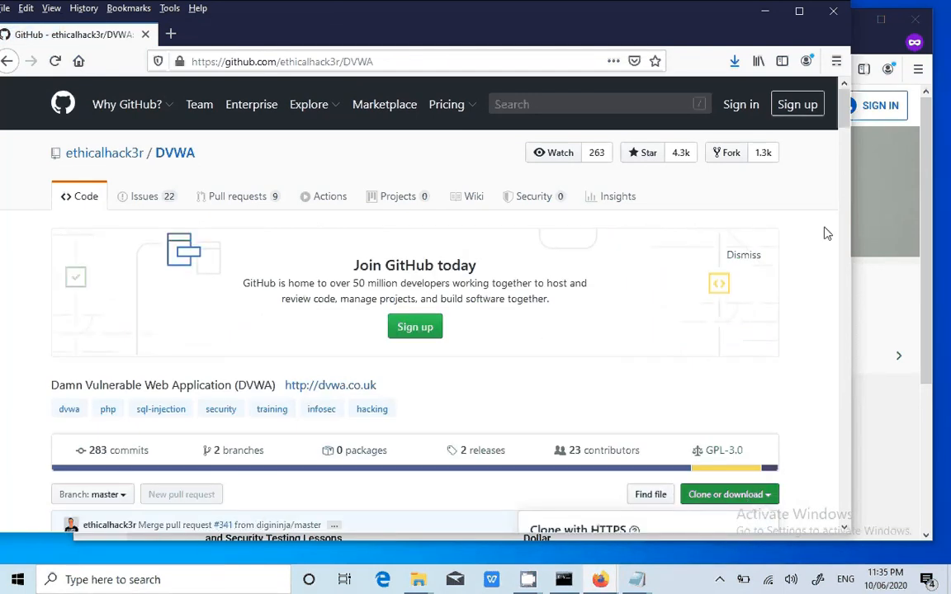
scroll(847, 142, "down", 3)
scroll(847, 142, "down", 1)
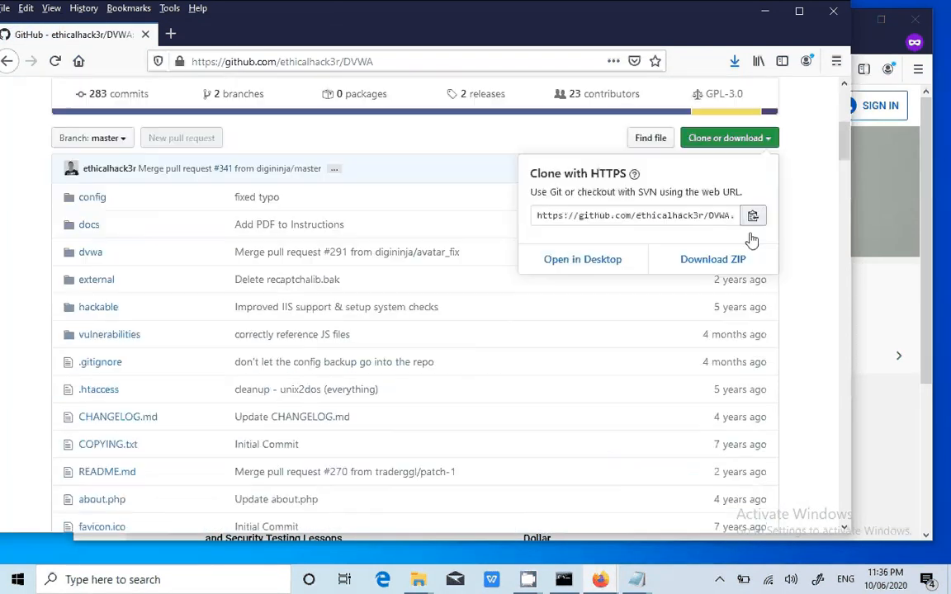
left_click(746, 259)
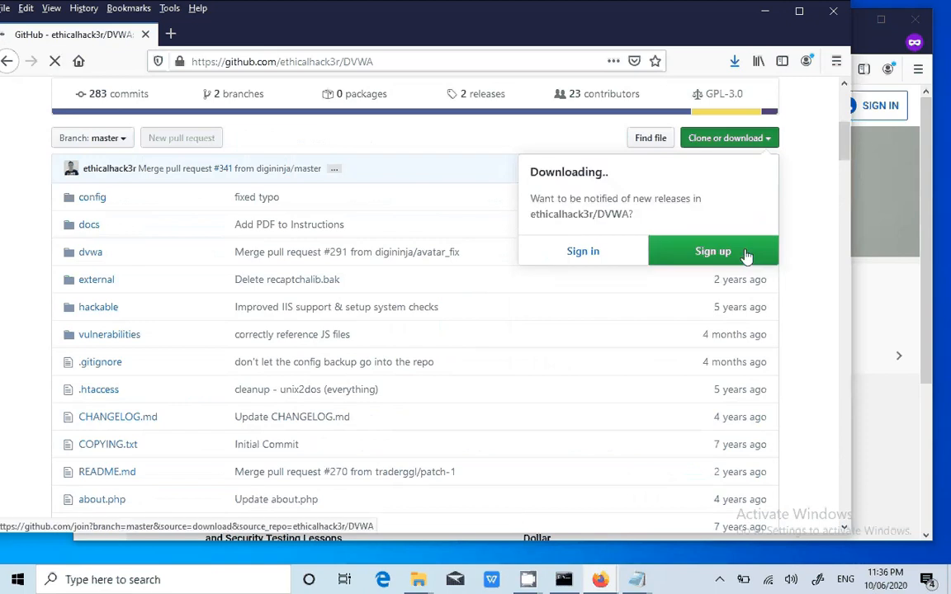
left_click(526, 430)
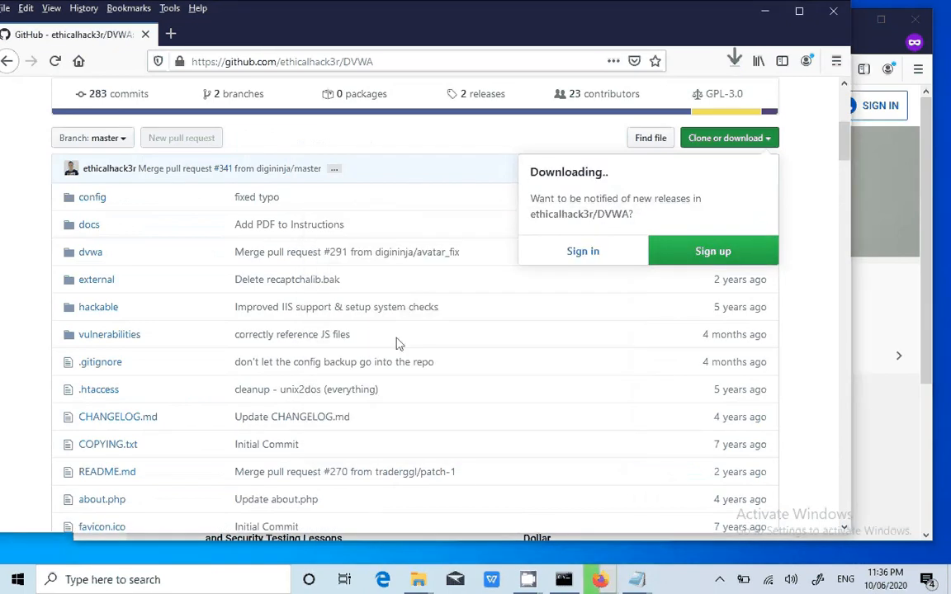
- Open the browser's download list and show DVWA-master.zip in its containing folder
left_click(170, 10)
left_click(192, 26)
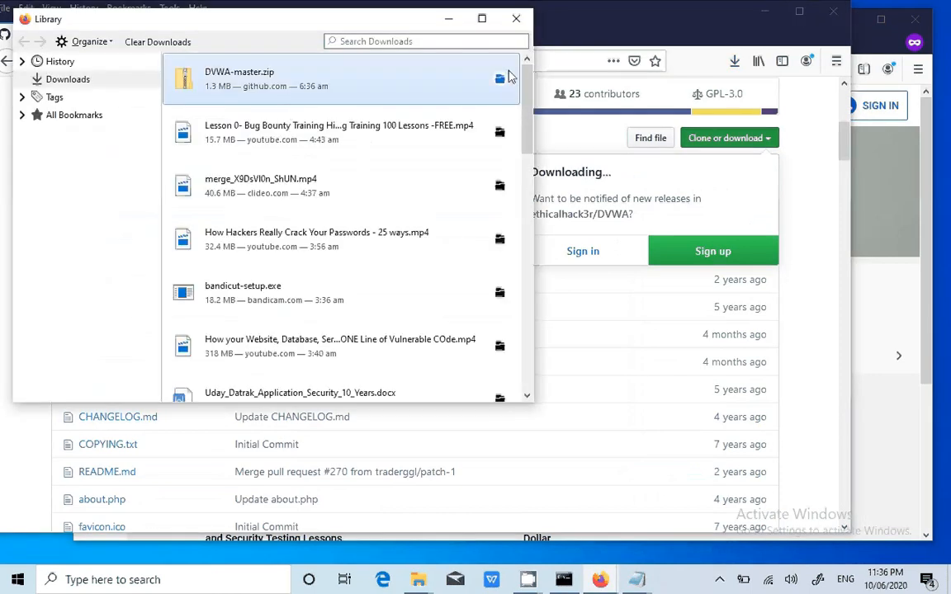
left_click(501, 80)
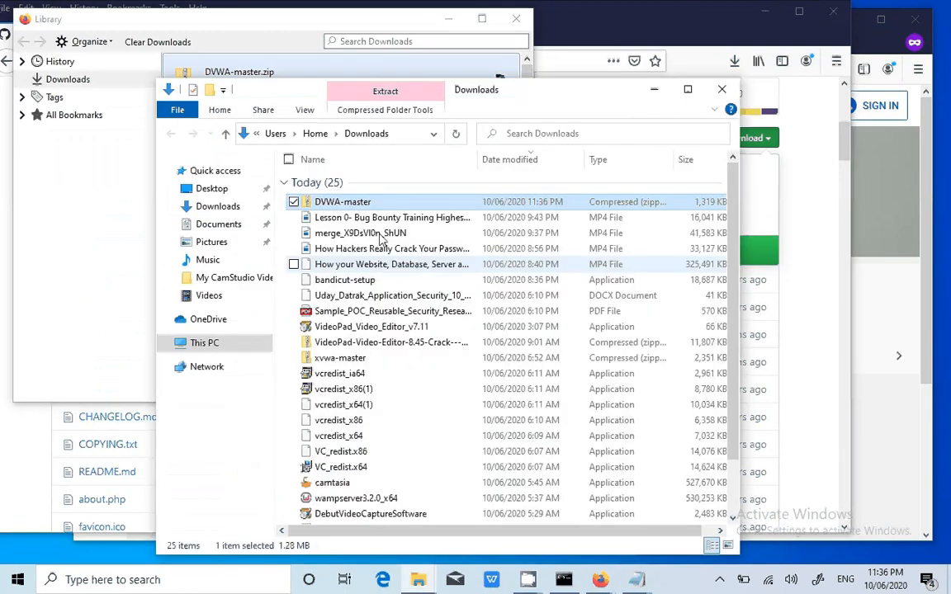
- Extract the DVWA-master archive to the default DVWA-master folder in Downloads and minimize the file window during extraction
right_click(354, 197)
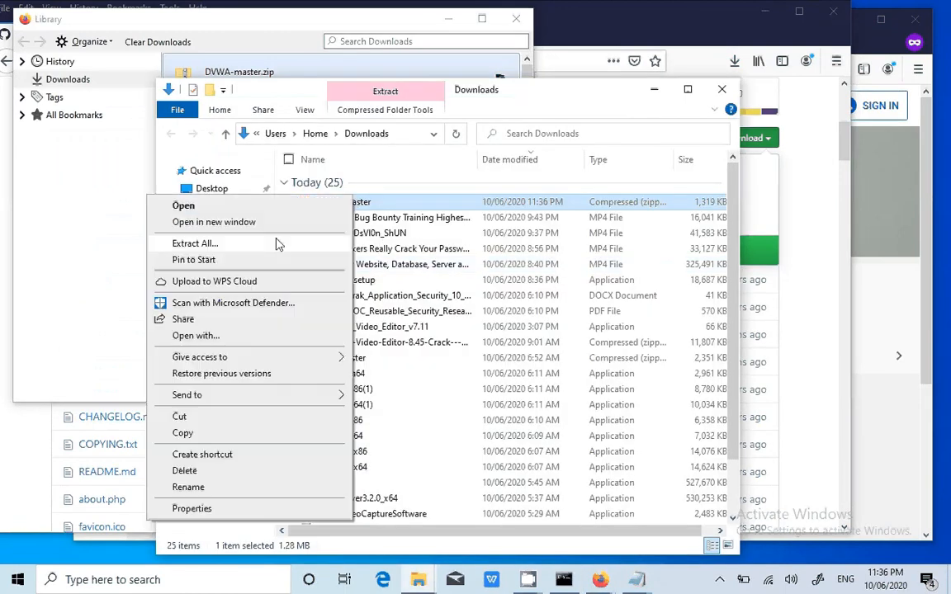
mouse_move(266, 403)
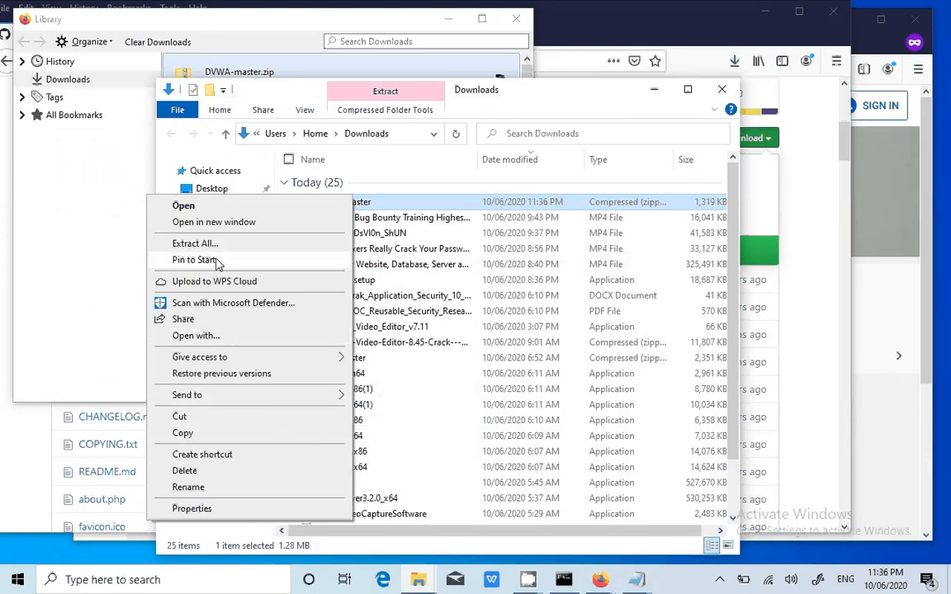
left_click(210, 249)
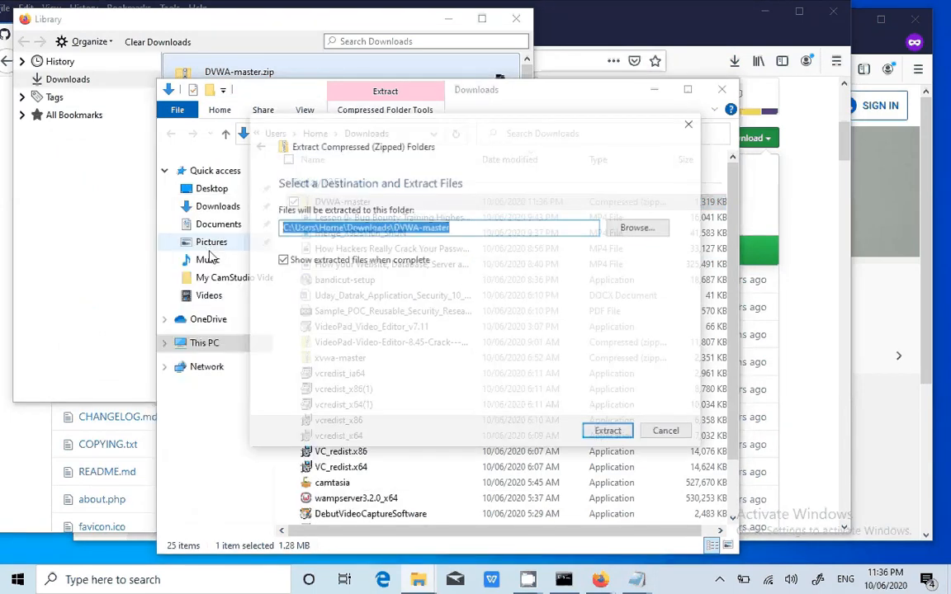
left_click(597, 436)
left_click(606, 438)
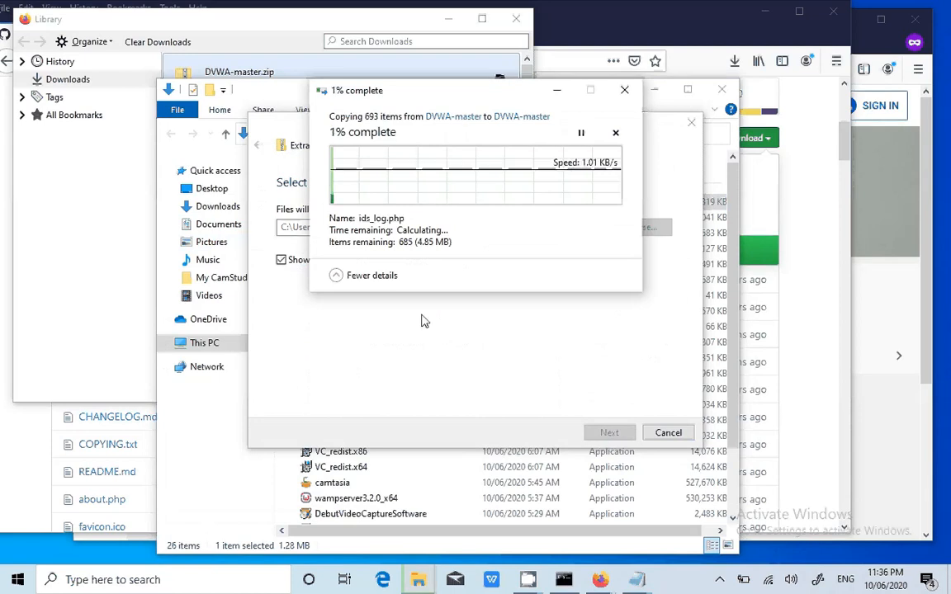
left_click(248, 82)
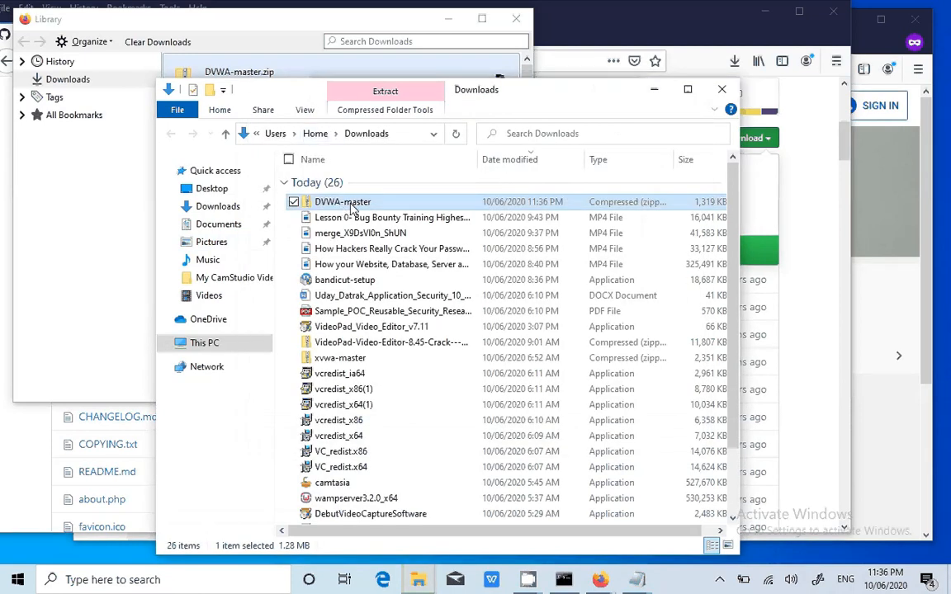
left_click(657, 97)
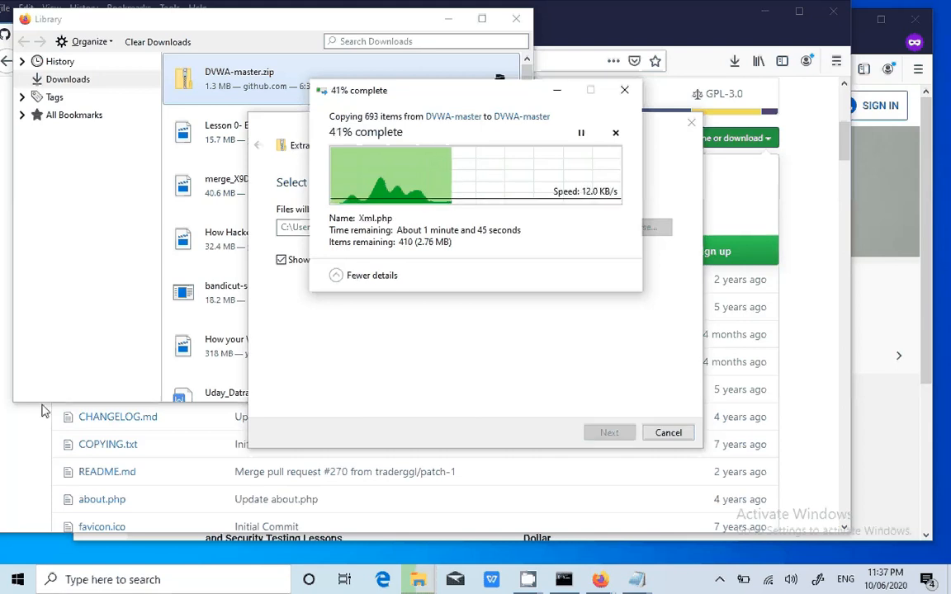
- Read the DVWA README's introduction and warning on GitHub, highlighting the difficulty levels and the advice against uploading to a hosting provider
left_click(30, 440)
scroll(31, 440, "down", 2)
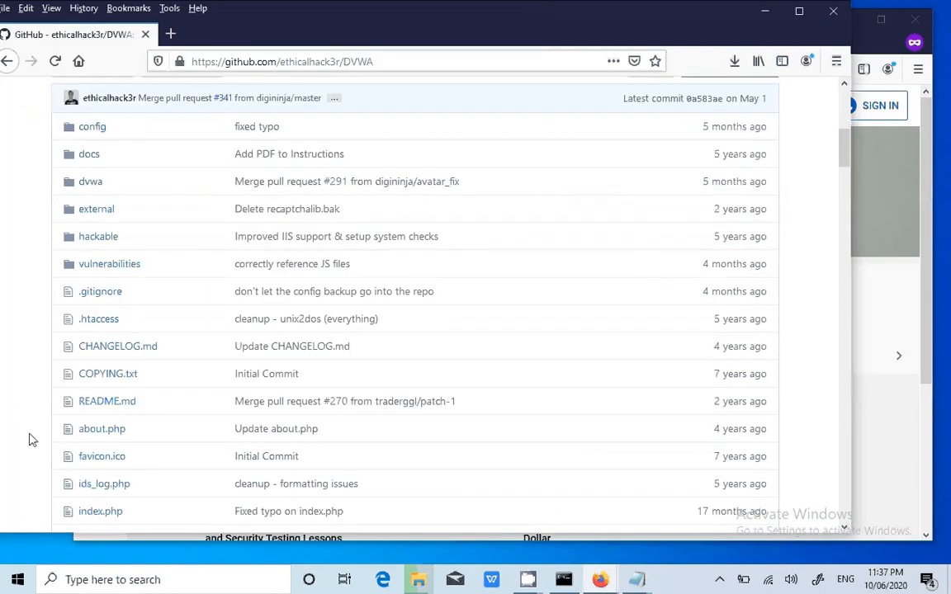
scroll(30, 440, "down", 10)
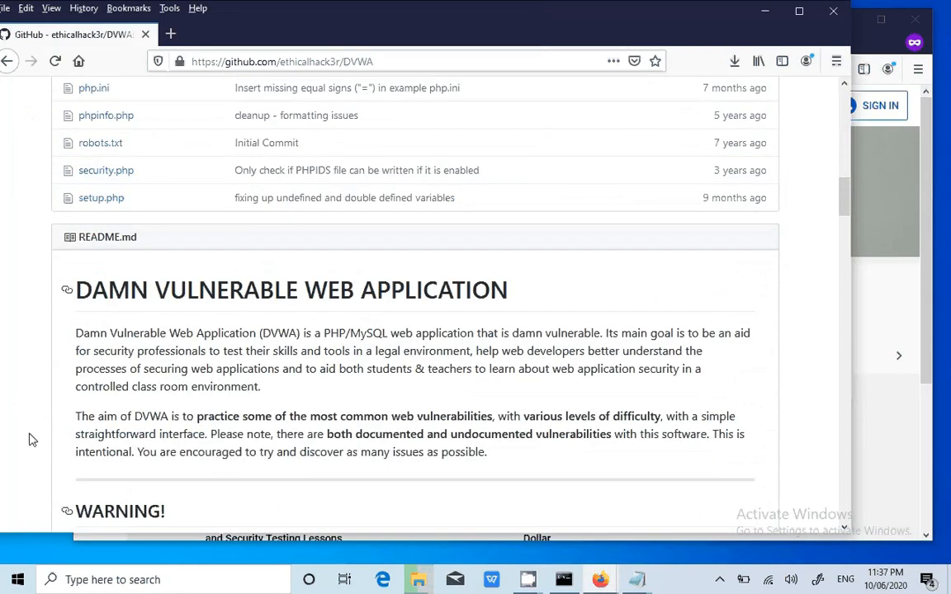
scroll(31, 440, "down", 3)
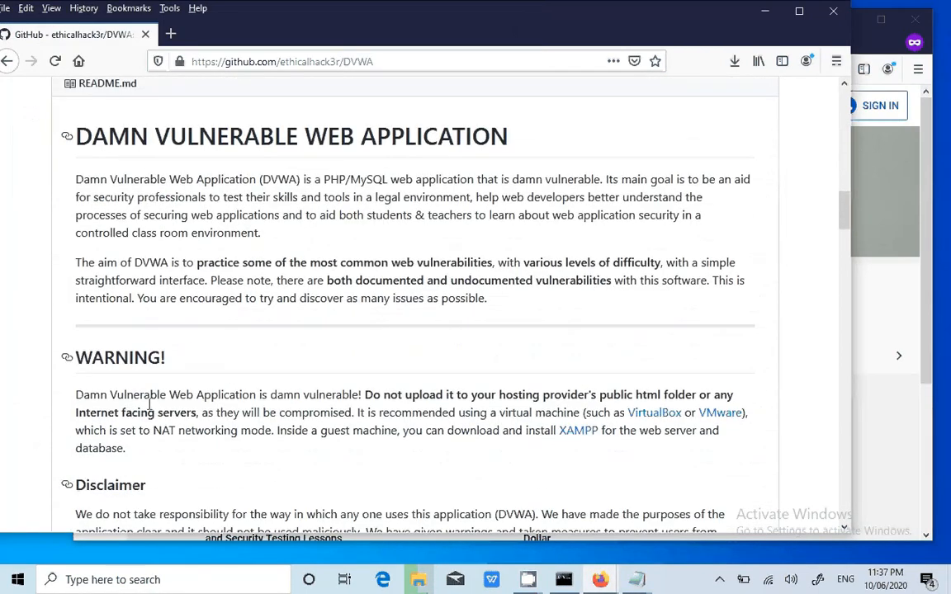
left_click_drag(216, 280, 246, 280)
scroll(247, 279, "down", 1)
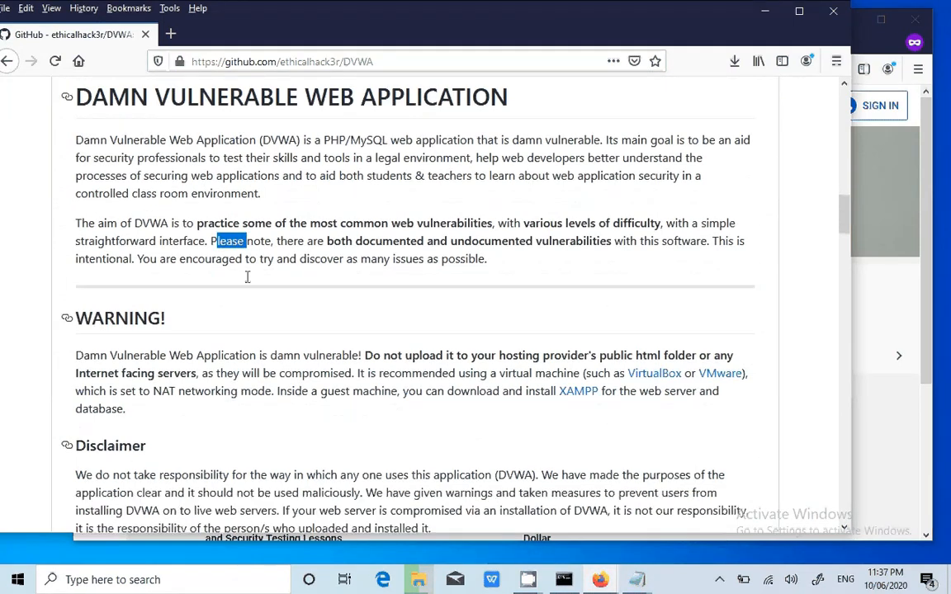
scroll(247, 278, "down", 2)
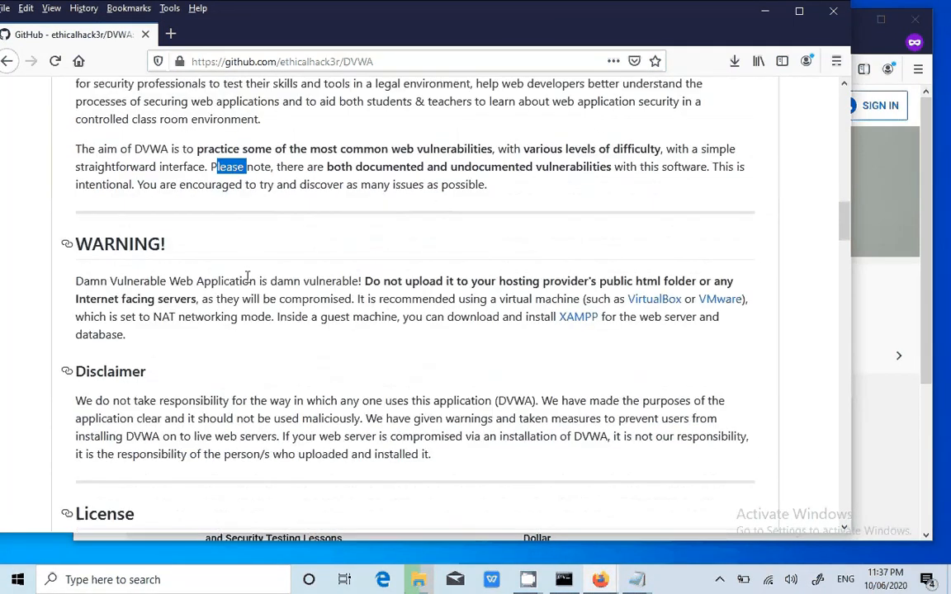
left_click_drag(173, 149, 665, 151)
left_click(502, 146)
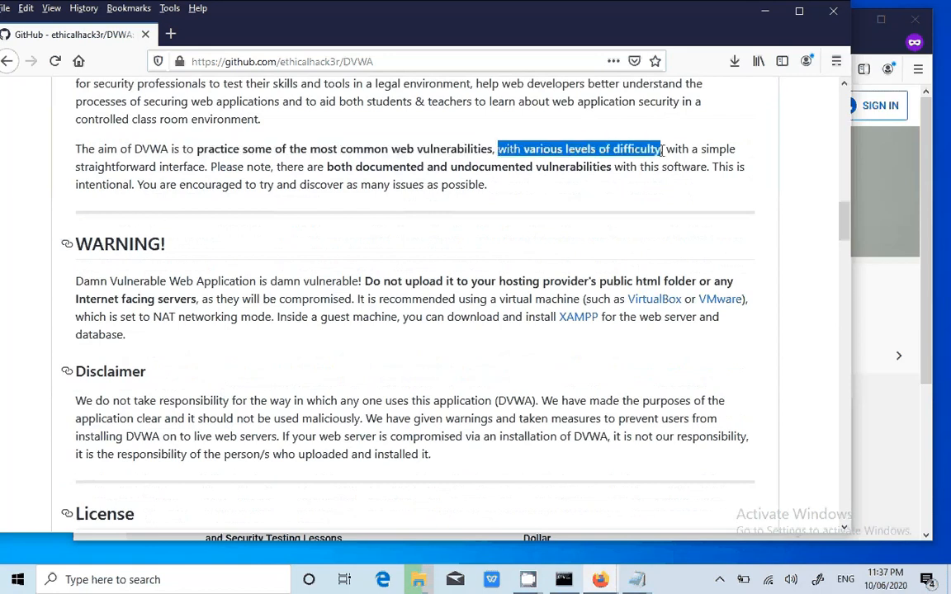
scroll(389, 320, "down", 1)
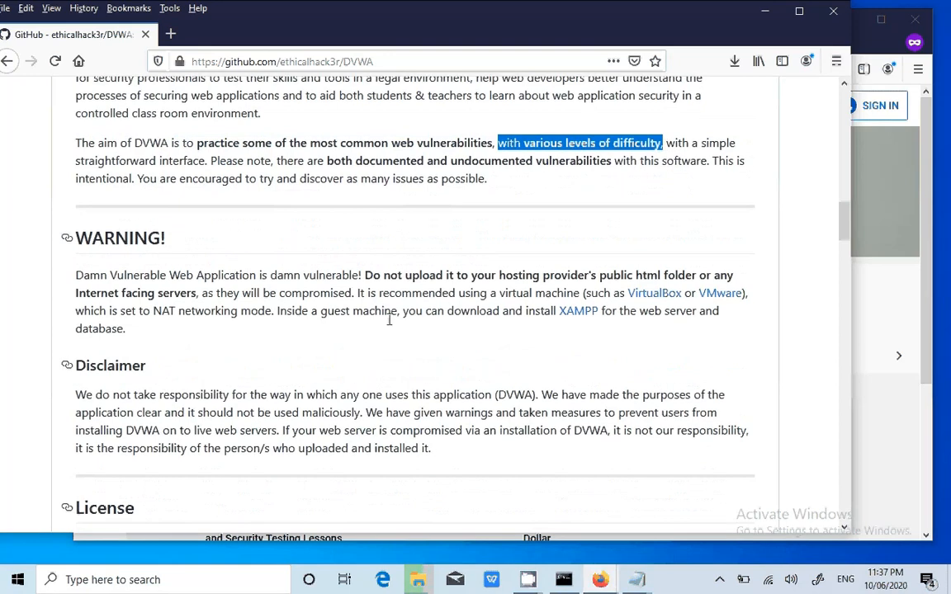
scroll(389, 320, "down", 3)
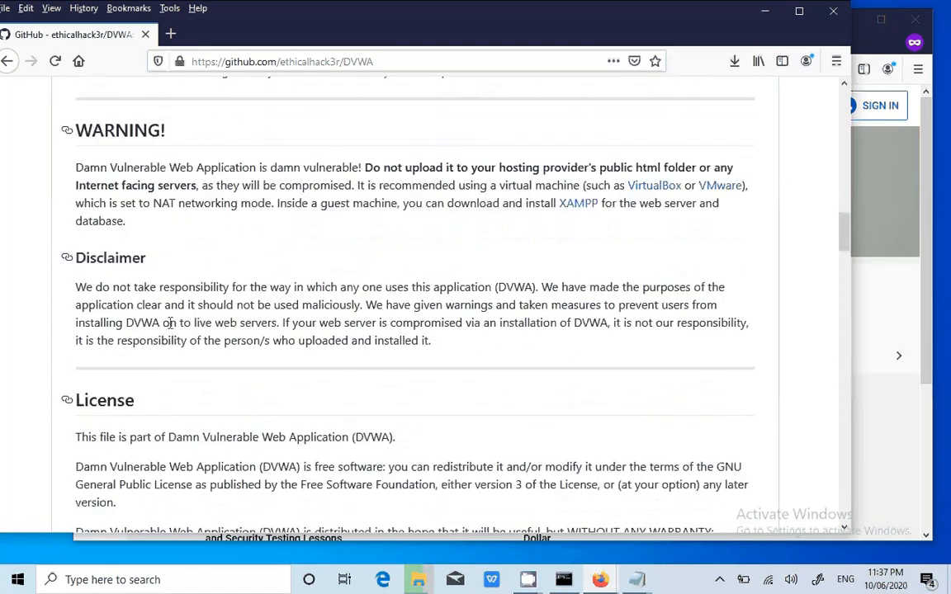
left_click_drag(84, 168, 565, 165)
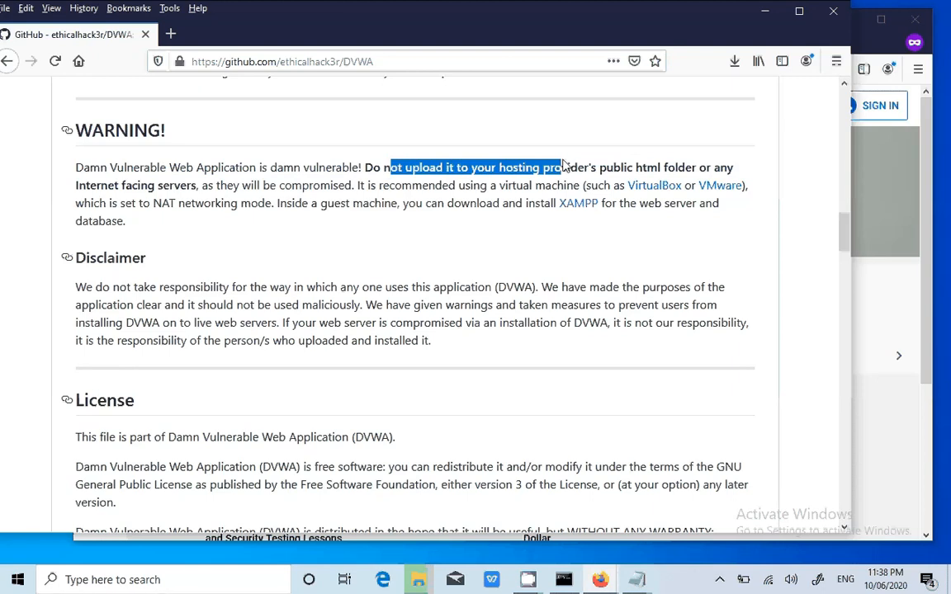
- Review the README's license, Docker, download and installation sections through the Windows + XAMPP and database setup instructions
scroll(565, 165, "down", 1)
scroll(564, 165, "down", 8)
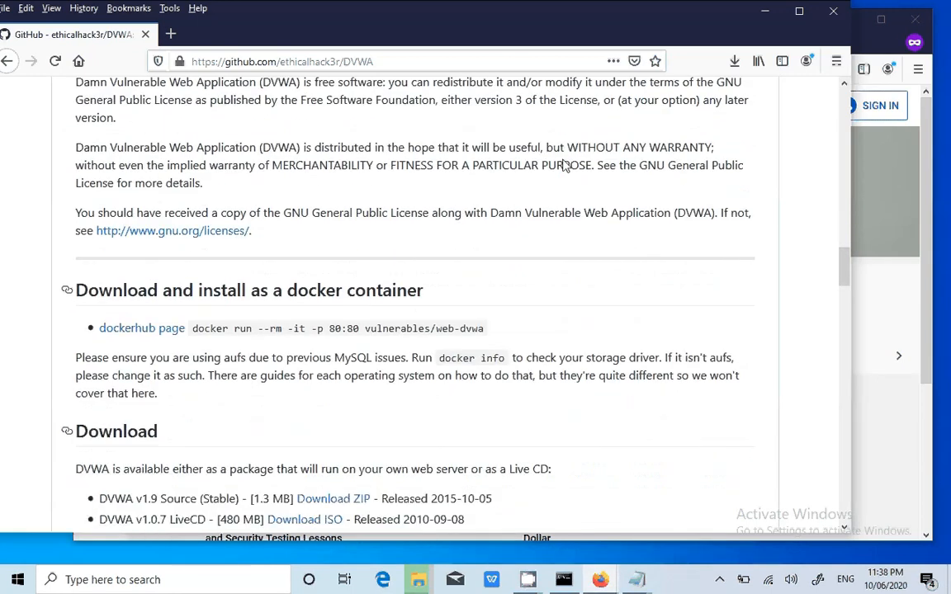
scroll(565, 166, "down", 5)
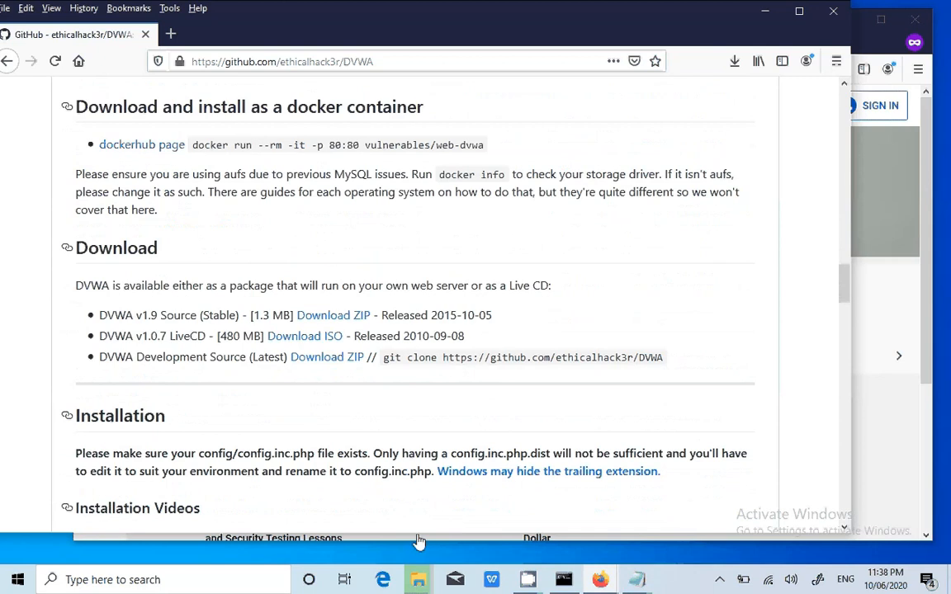
scroll(390, 492, "down", 3)
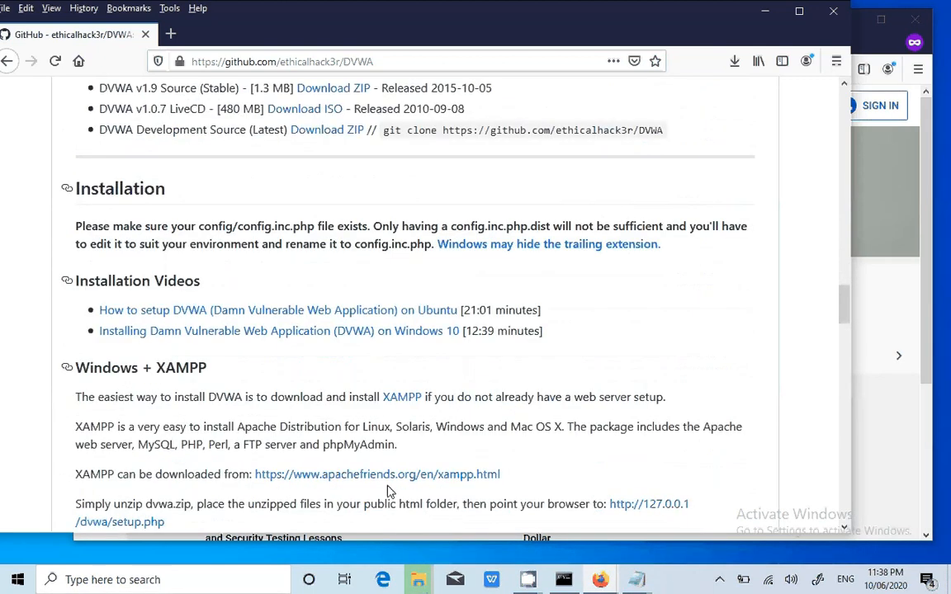
scroll(391, 492, "down", 3)
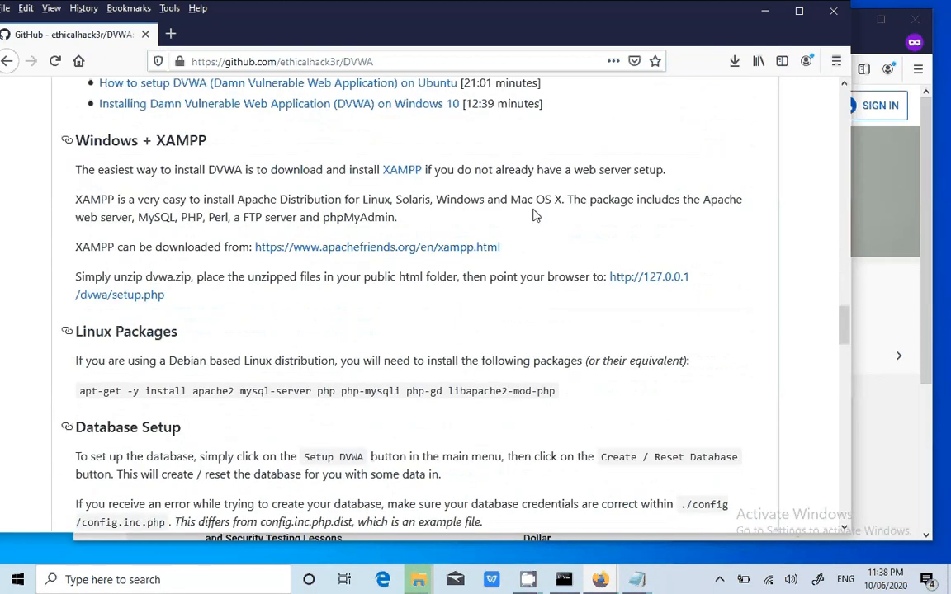
- Read the README from the Windows + XAMPP section to Database Setup, highlighting the default database password value
left_click_drag(463, 82, 481, 106)
scroll(263, 216, "down", 1)
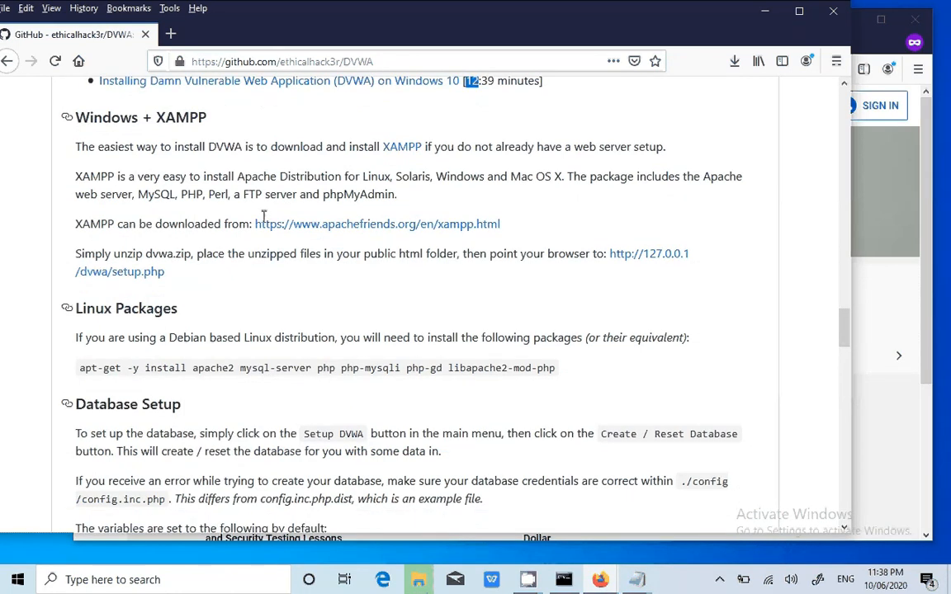
scroll(263, 215, "down", 3)
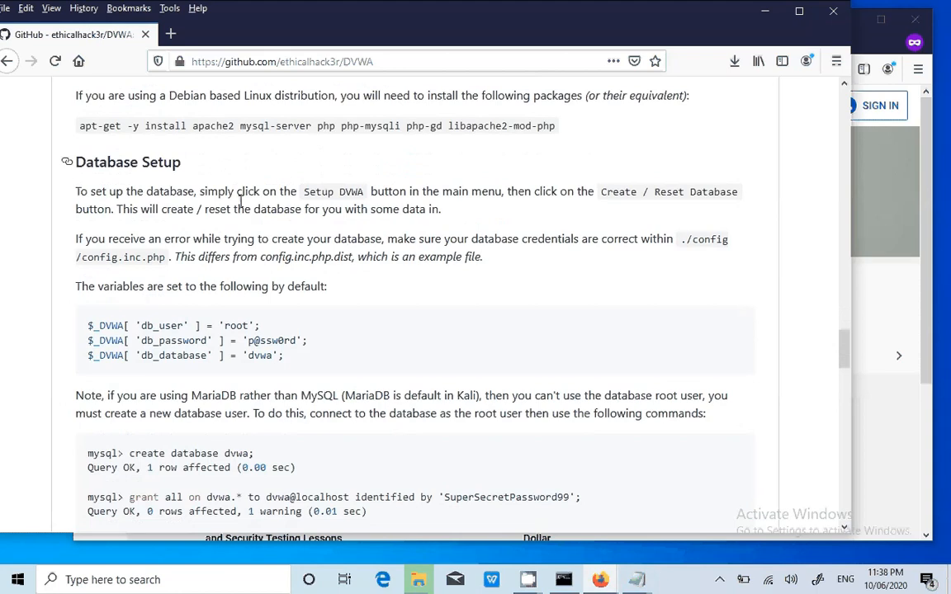
left_click_drag(180, 191, 205, 191)
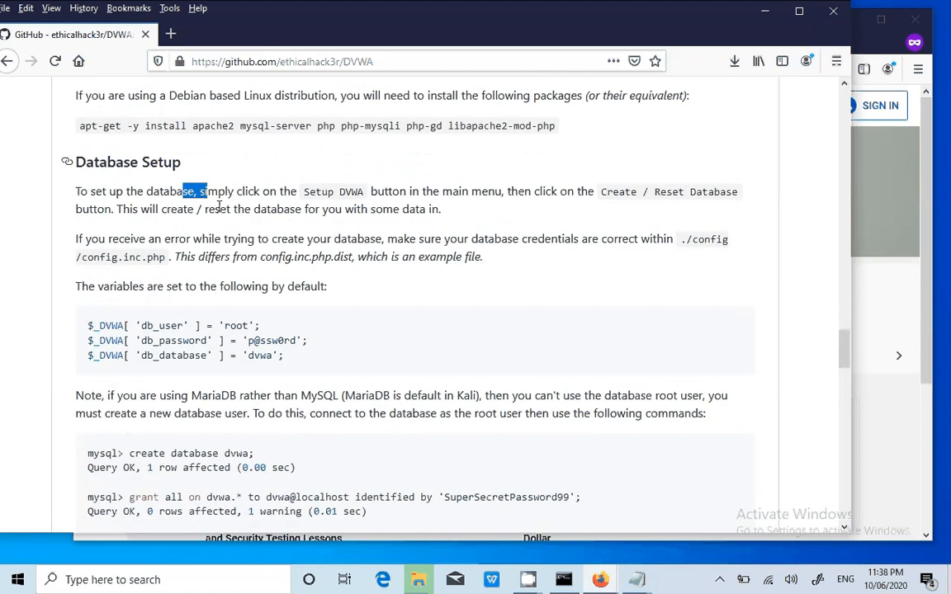
left_click_drag(248, 340, 292, 341)
left_click(245, 340)
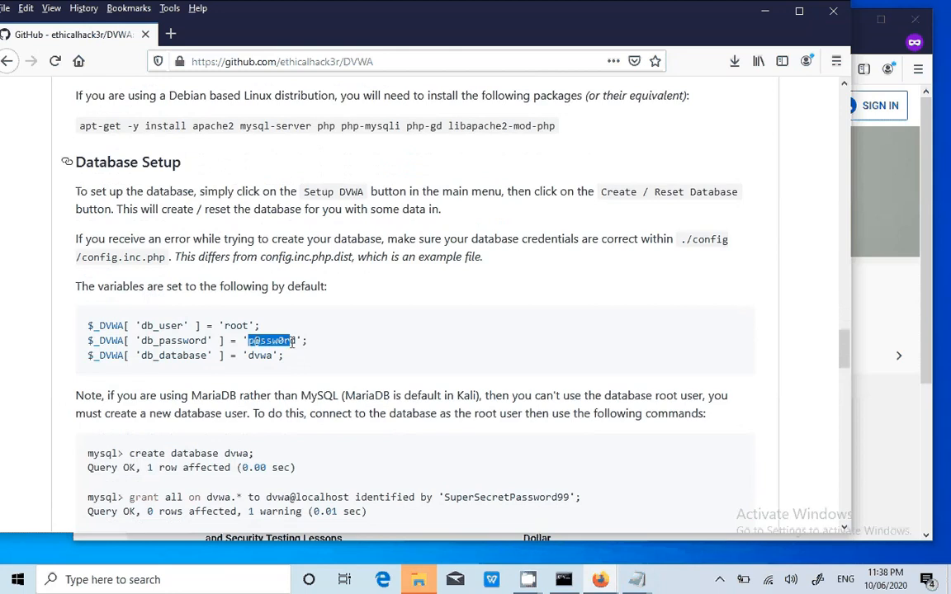
- Switch to File Explorer and rename the extracted DVWA-master folder in Downloads to DVWA
left_click(419, 580)
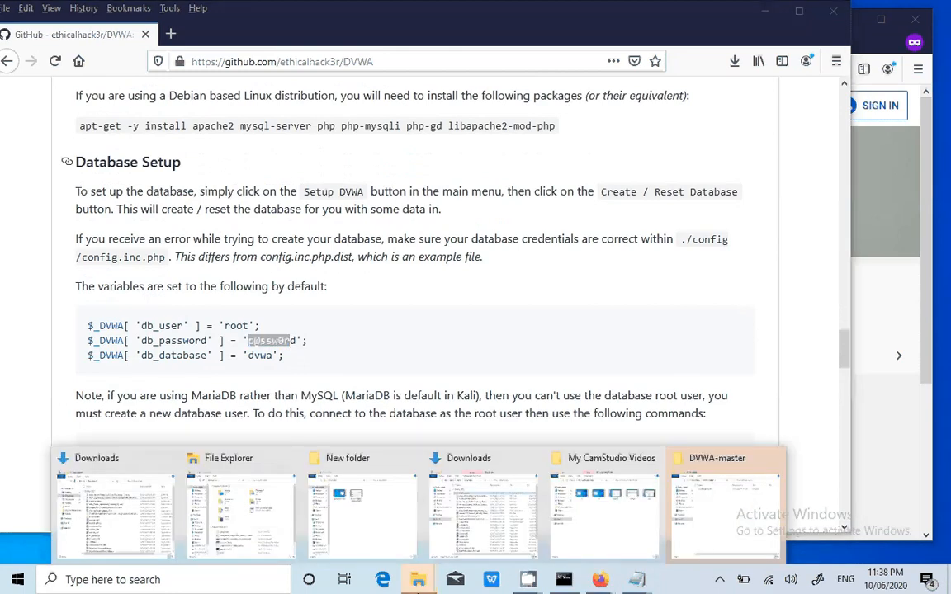
left_click(698, 495)
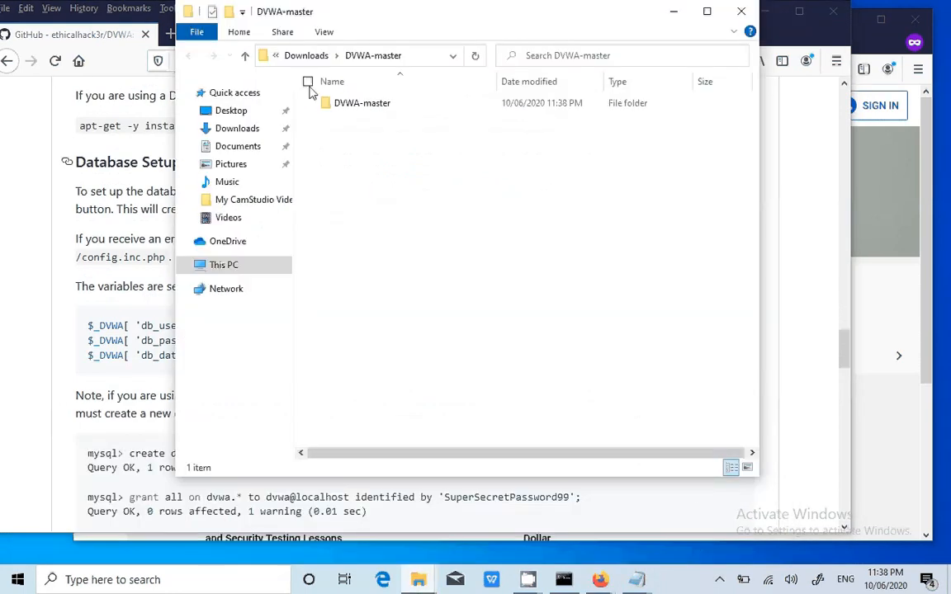
left_click(301, 56)
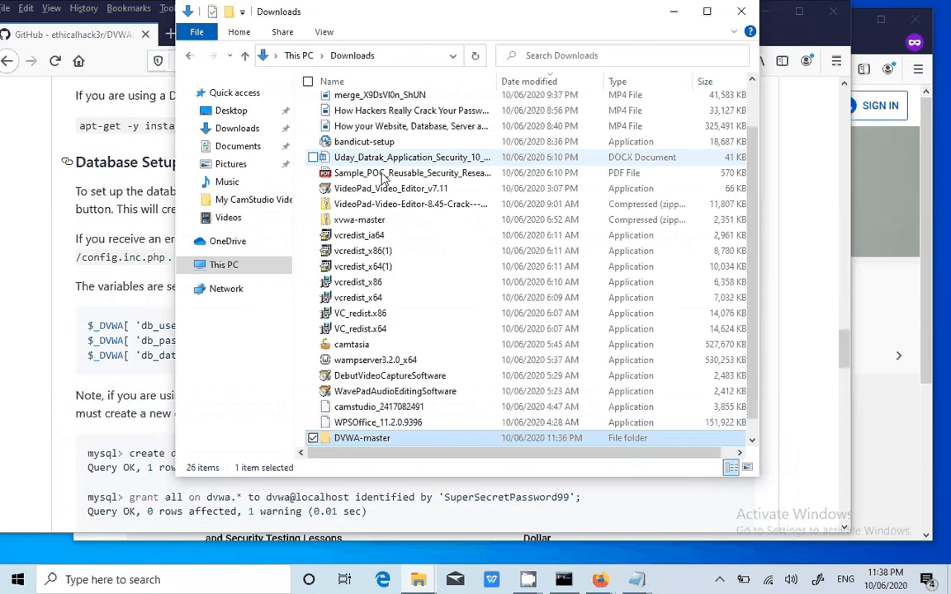
right_click(357, 439)
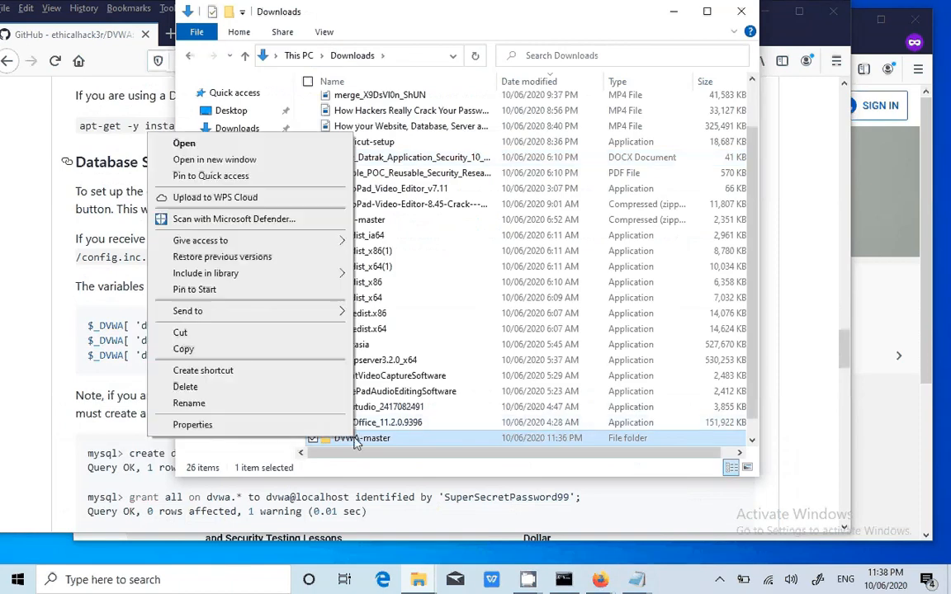
left_click(302, 403)
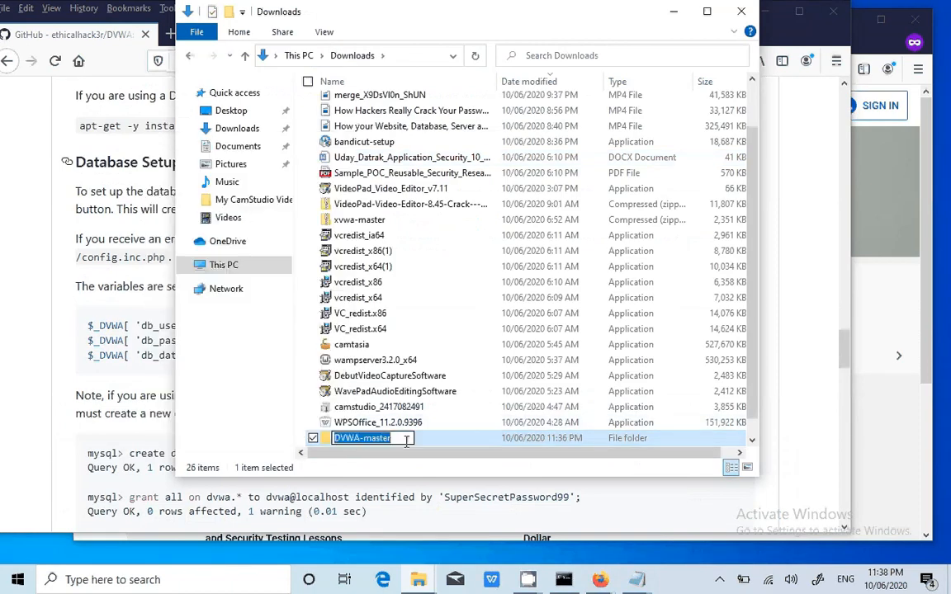
left_click(404, 439)
key("BackSpace")
key("BackSpace")
key("BackSpace")
key("BackSpace")
key("BackSpace")
key("BackSpace")
key("BackSpace")
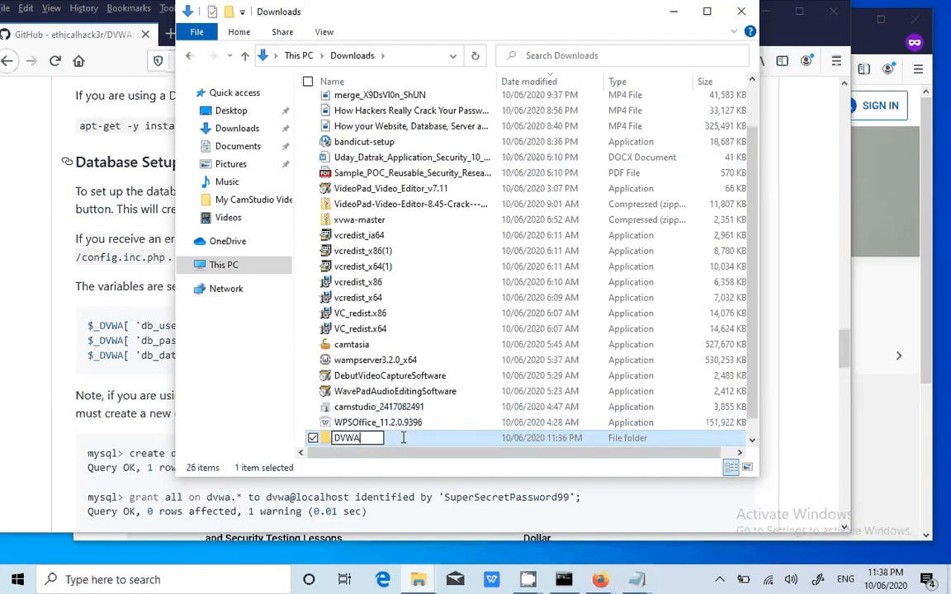
key("Return")
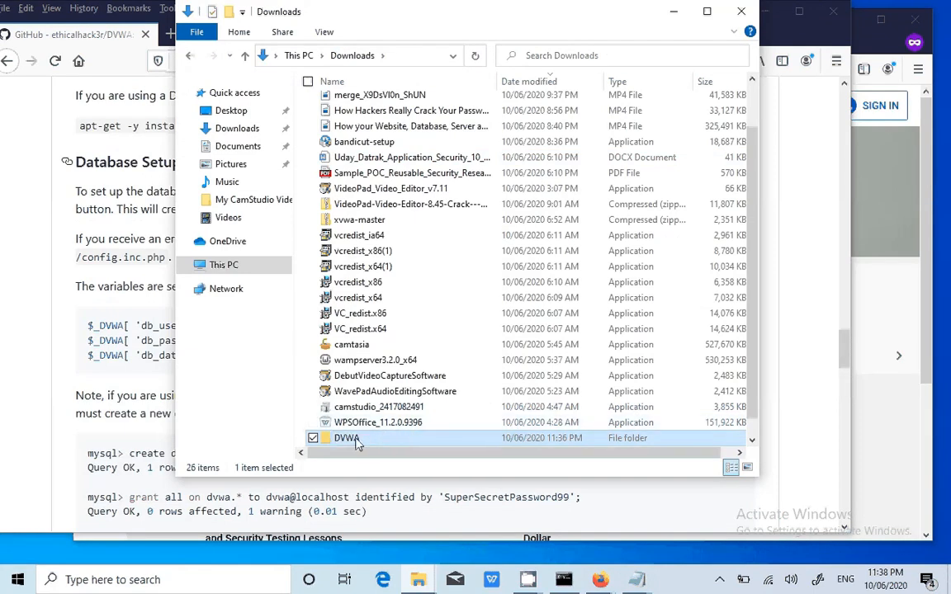
- Copy the DVWA folder from Downloads into the www folder of wamp64 on Local Disk (C:)
right_click(358, 442)
left_click(258, 352)
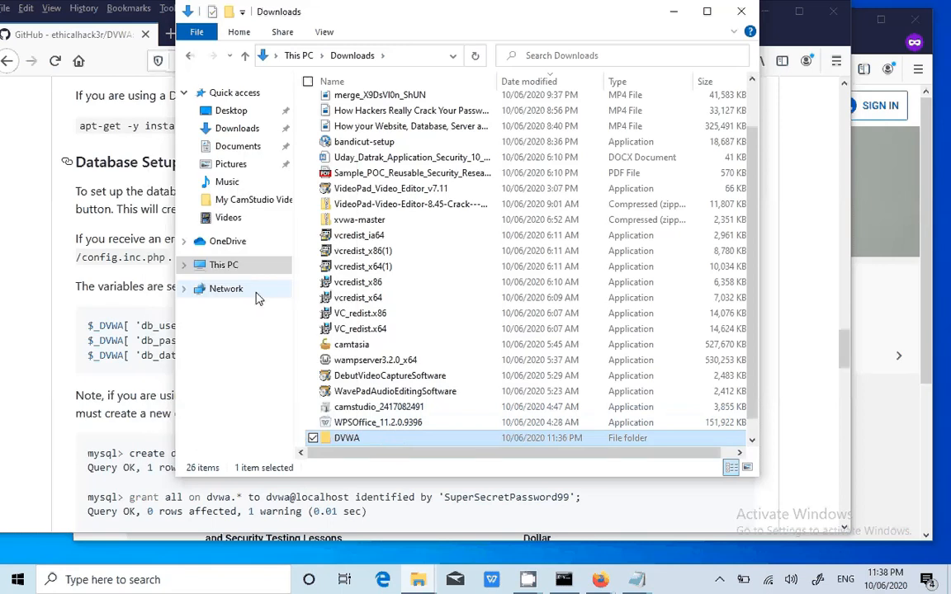
left_click(268, 110)
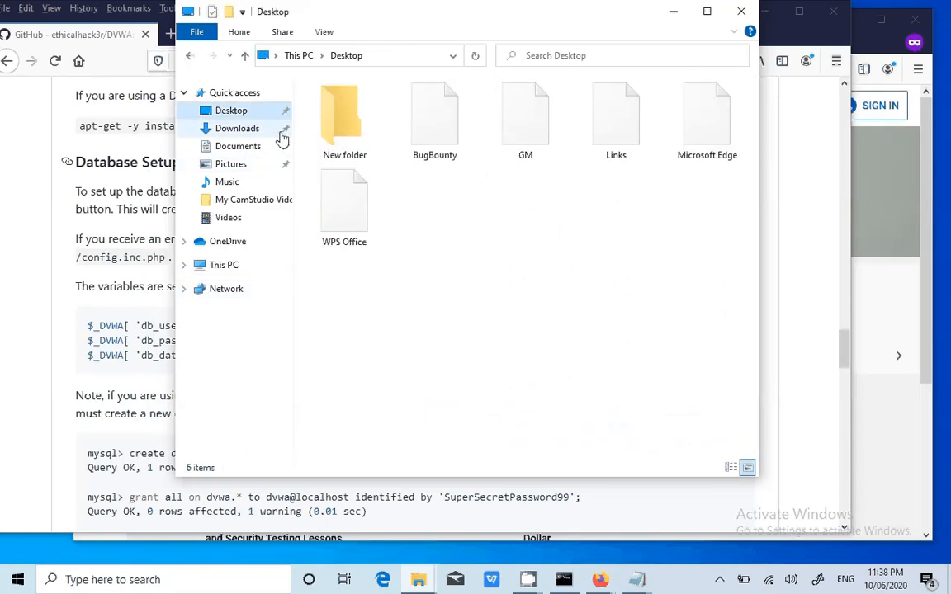
left_click(237, 267)
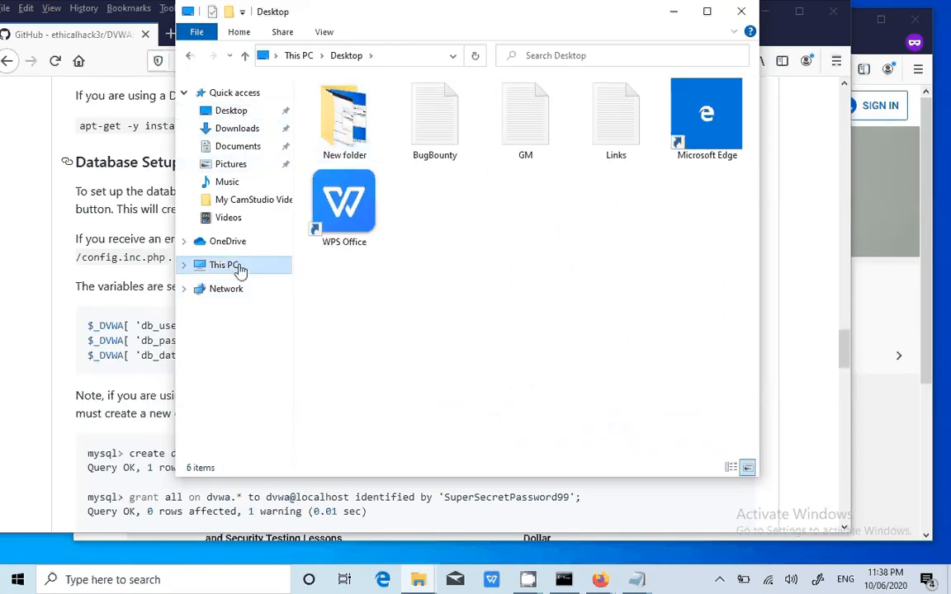
left_click(384, 311)
double_click(384, 312)
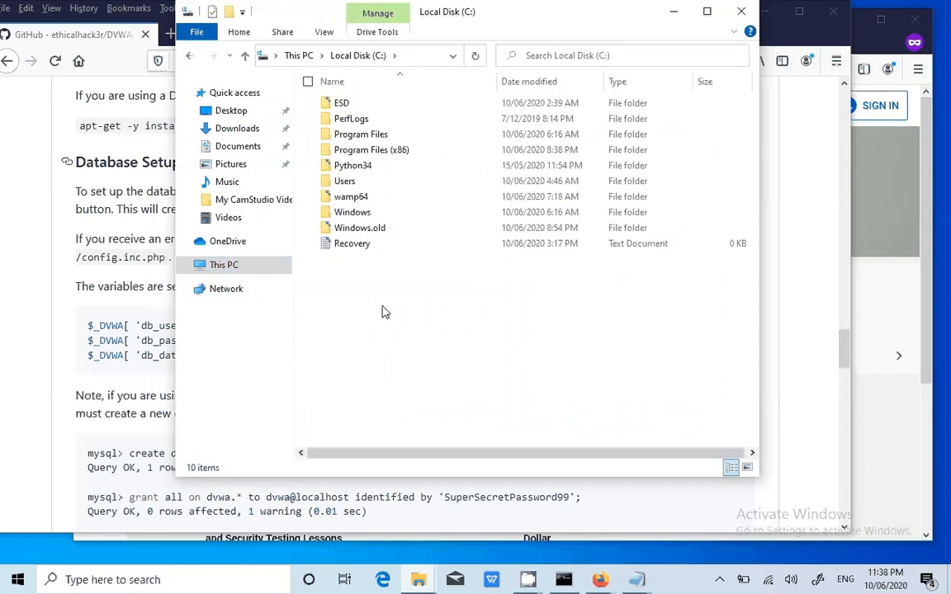
double_click(361, 204)
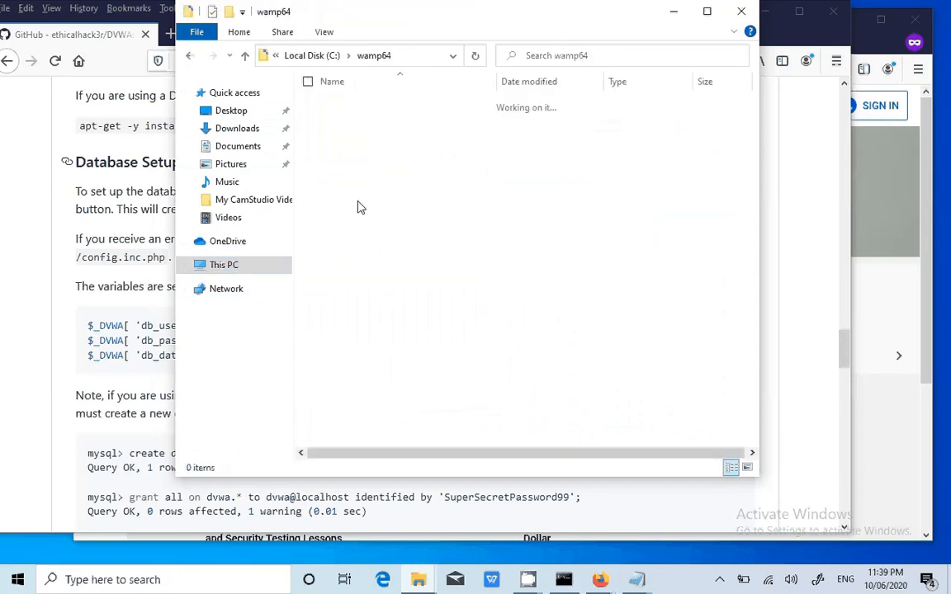
double_click(371, 233)
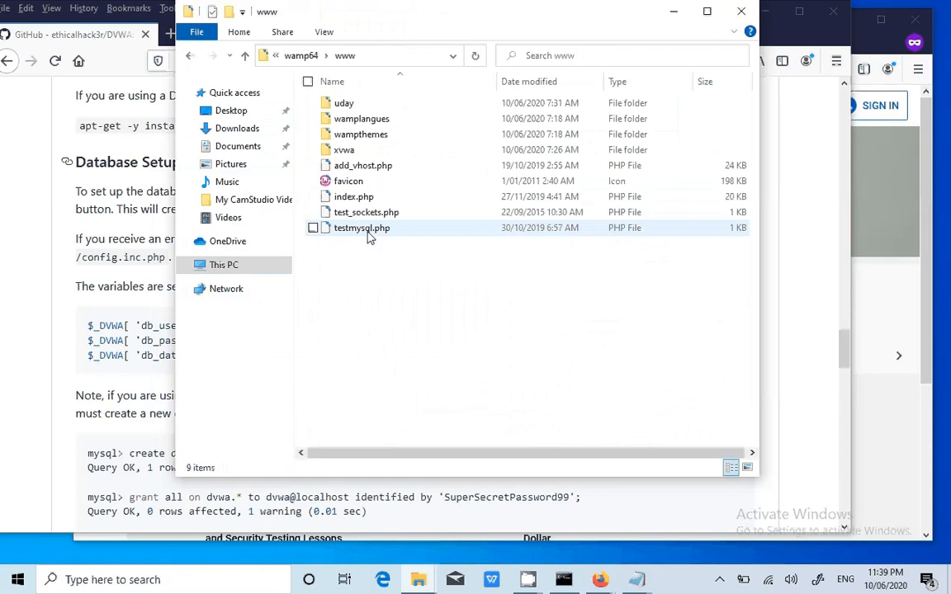
right_click(404, 290)
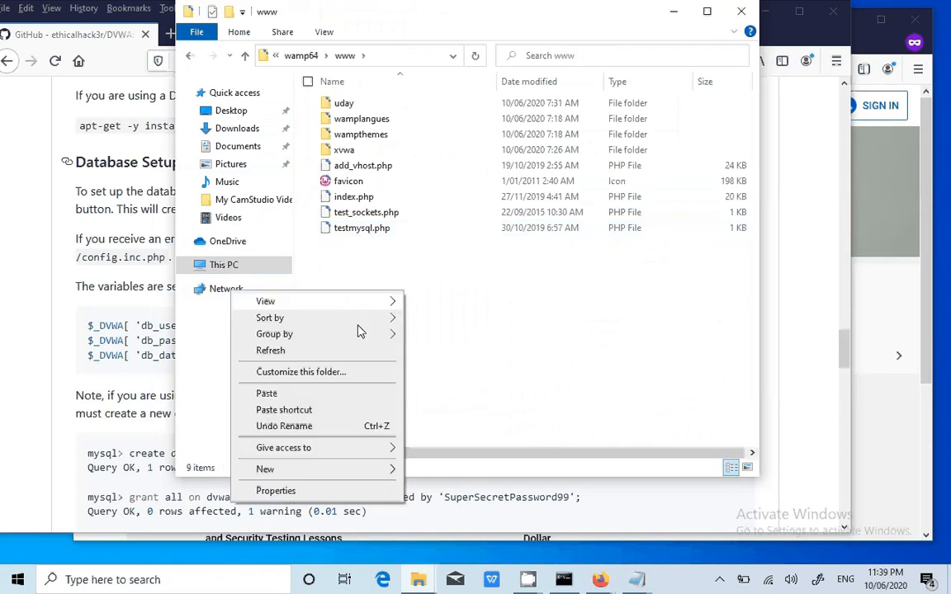
left_click(328, 398)
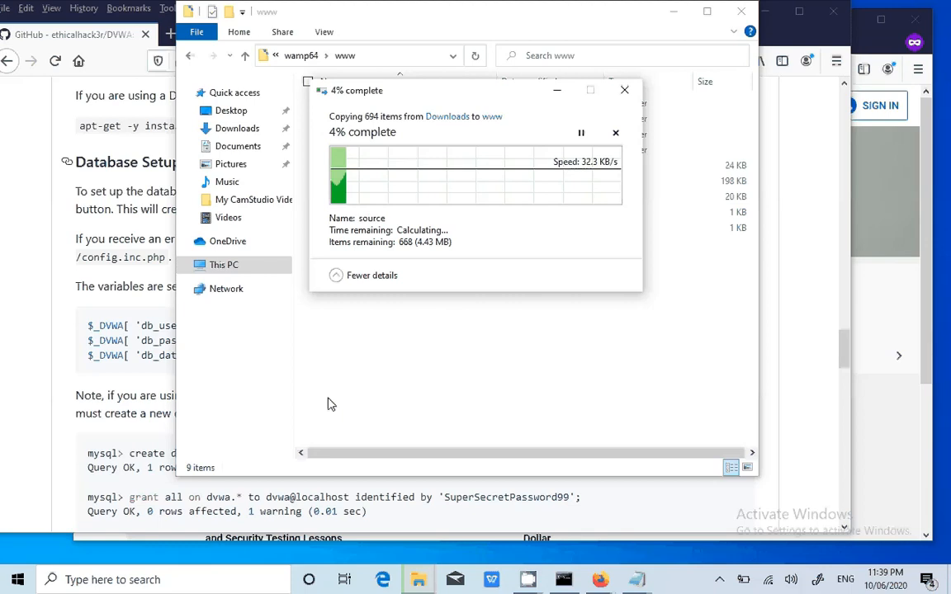
- Review the README's Database Setup advice on credentials in ./config/config.inc.php, highlighting the error note and the default database variables
left_click(122, 295)
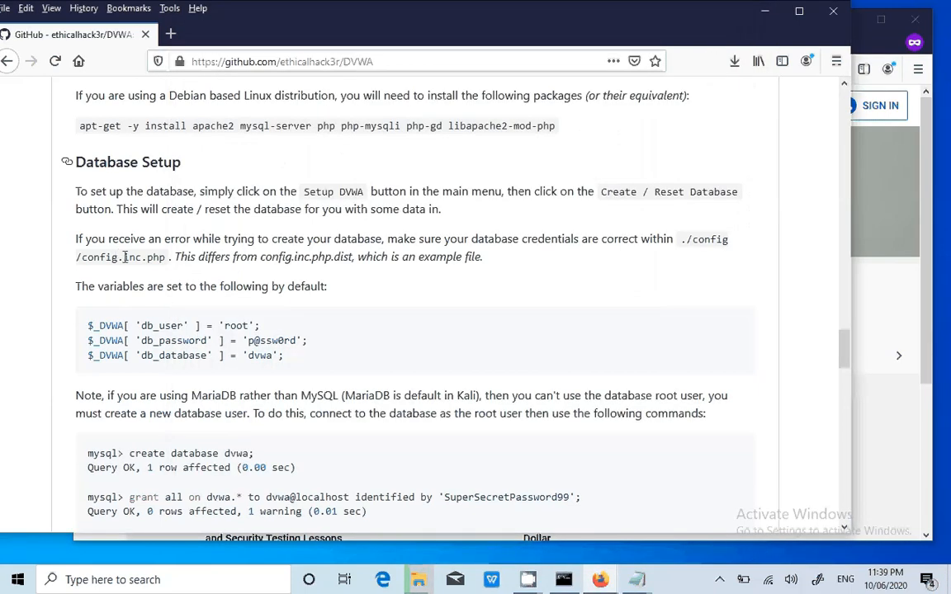
left_click_drag(154, 240, 638, 239)
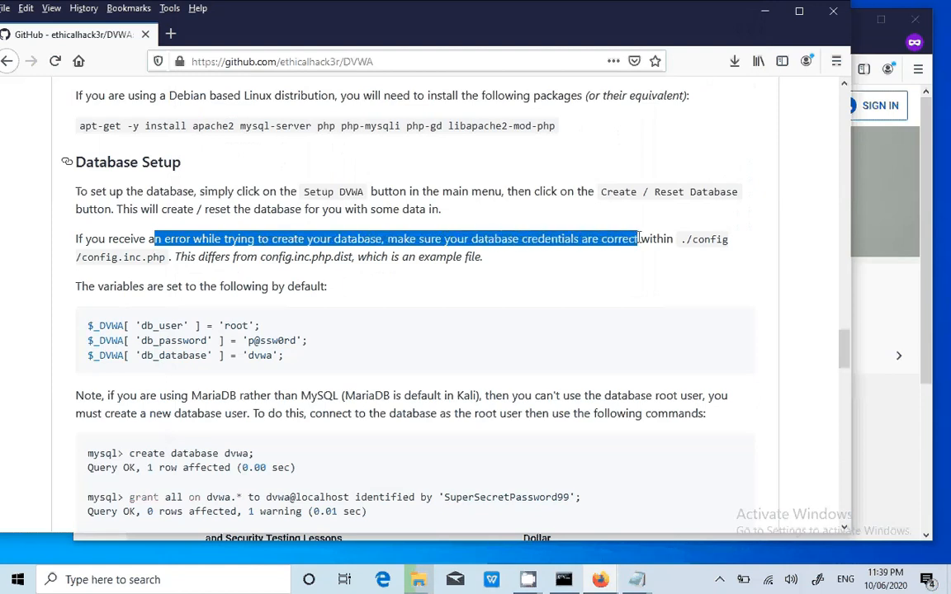
left_click_drag(230, 325, 293, 357)
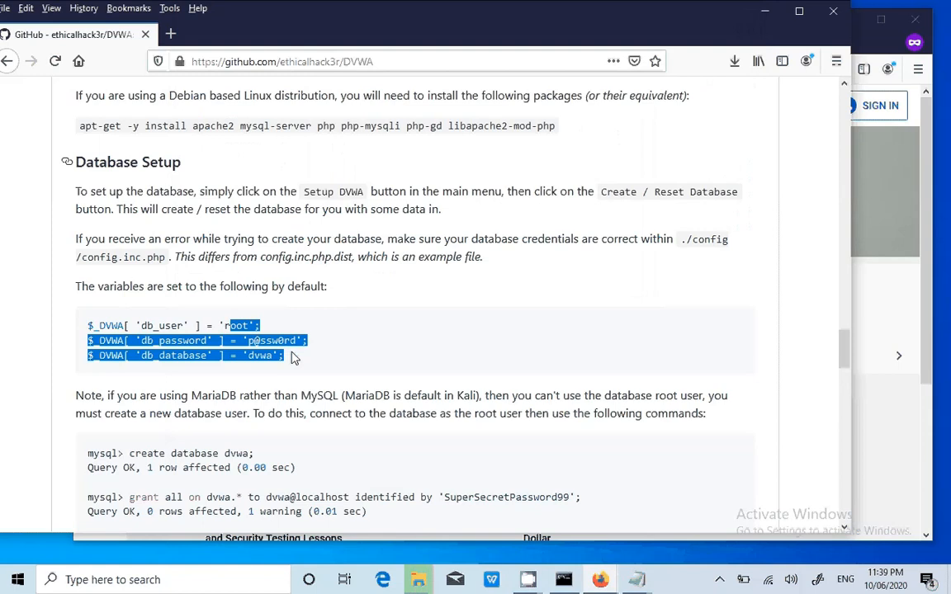
left_click(293, 357)
left_click_drag(247, 341, 298, 341)
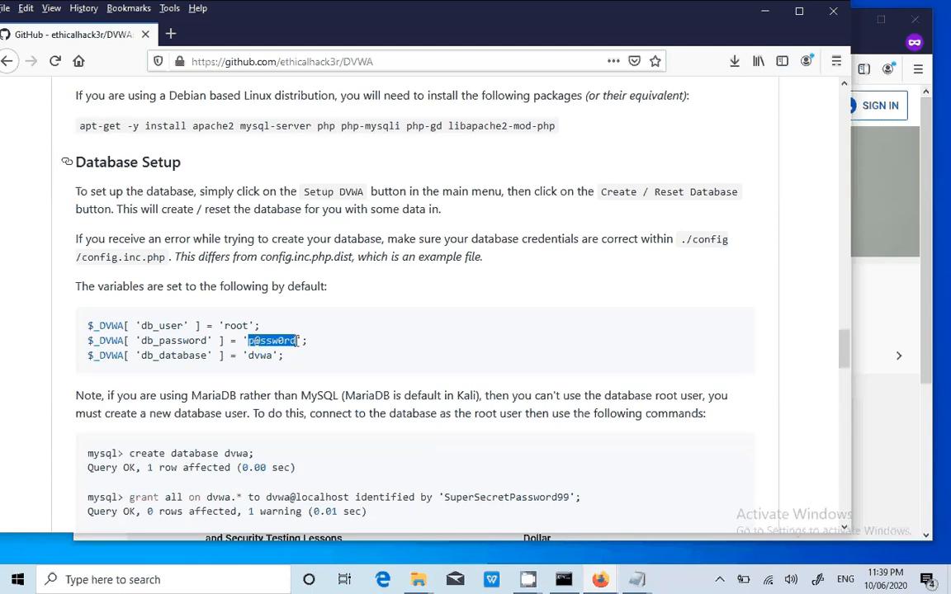
left_click_drag(170, 257, 86, 237)
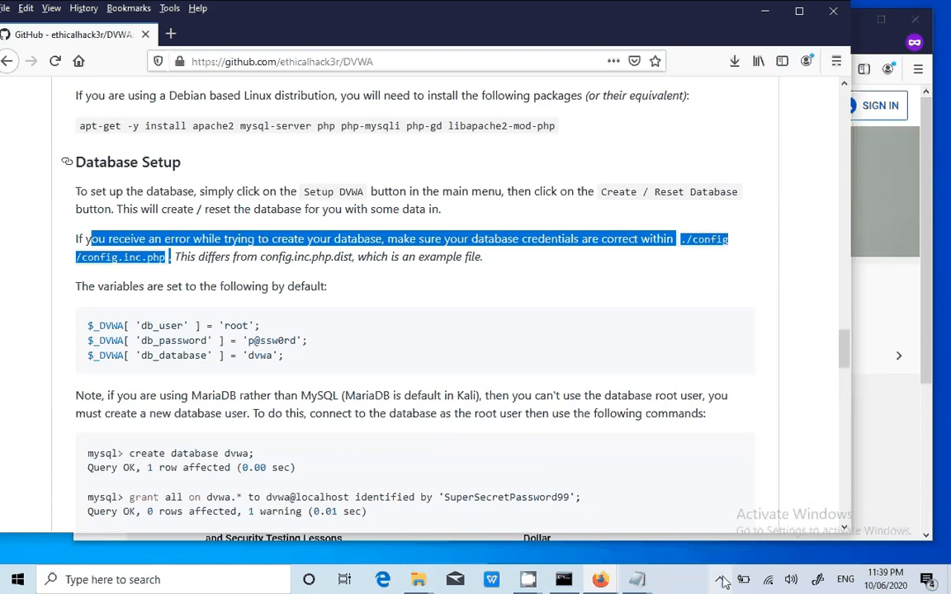
- Return to the www folder in File Explorer and rename the copied DVWA folder to lowercase dvwa
left_click(419, 581)
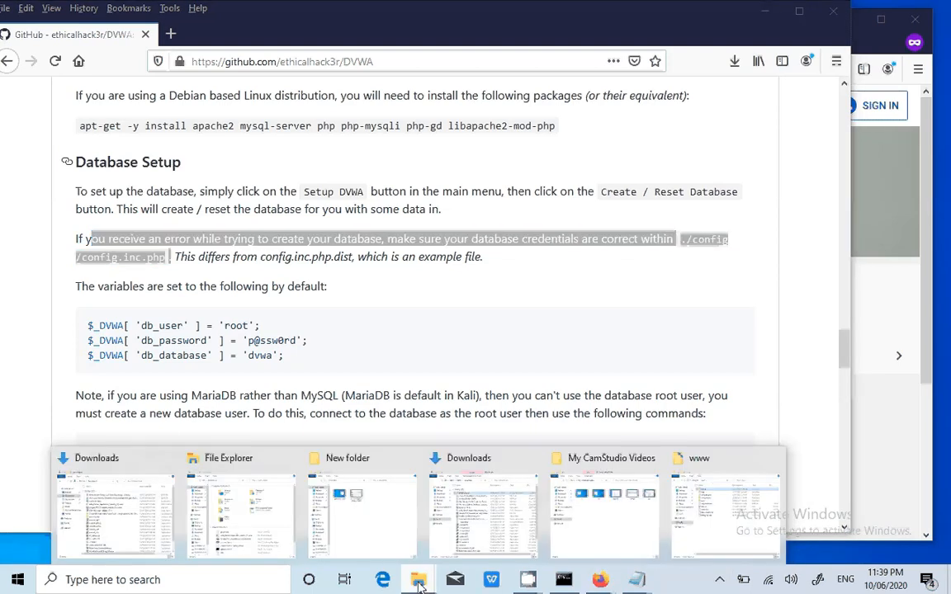
left_click(712, 513)
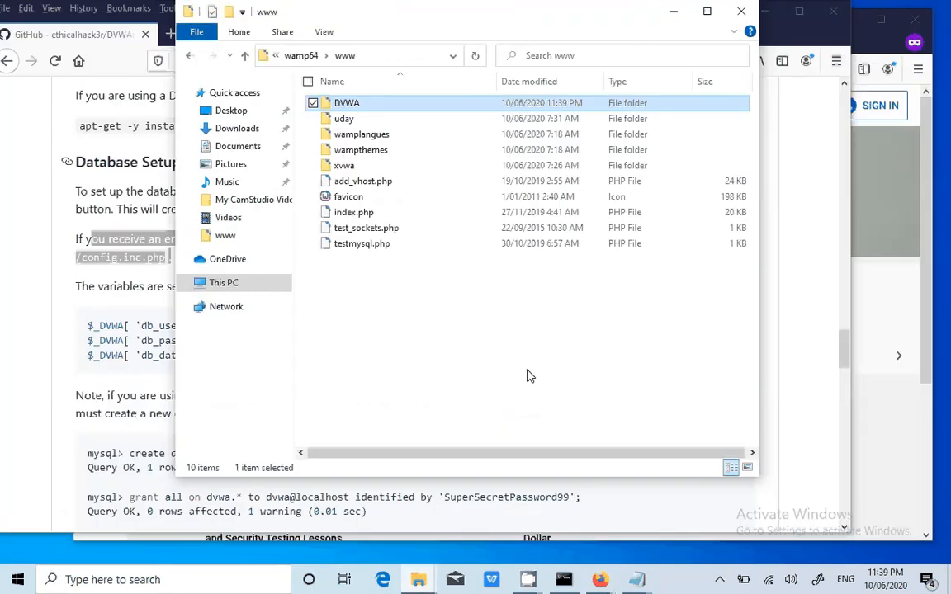
right_click(345, 105)
left_click(231, 389)
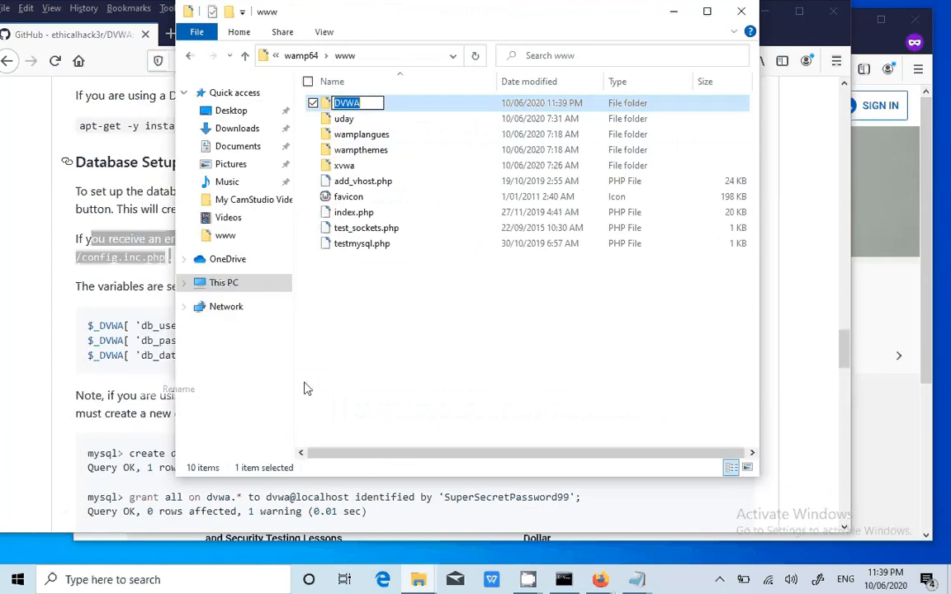
type("dvwa")
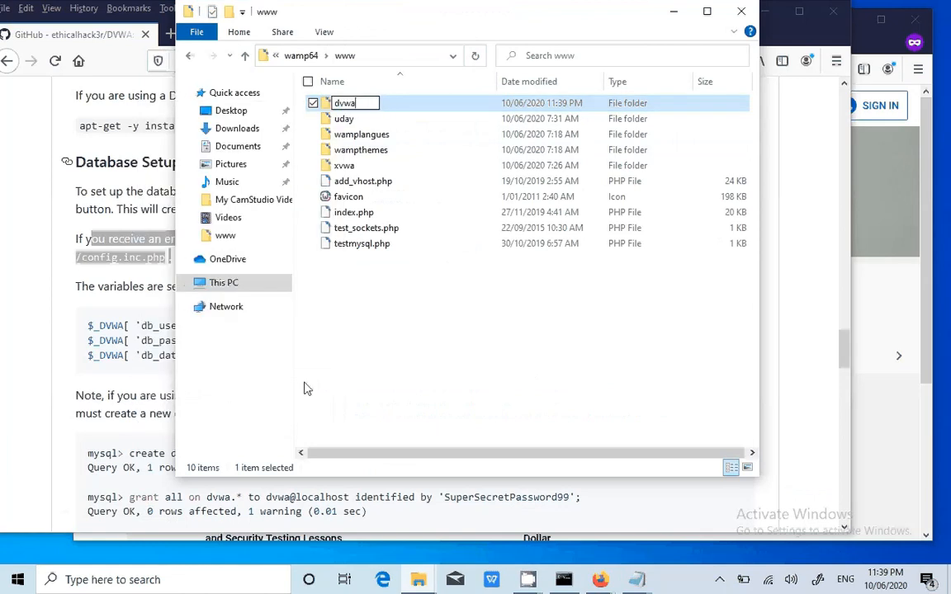
key("Return")
- Check the WampServer status icon and load localhost in a new browser tab
left_click(168, 35)
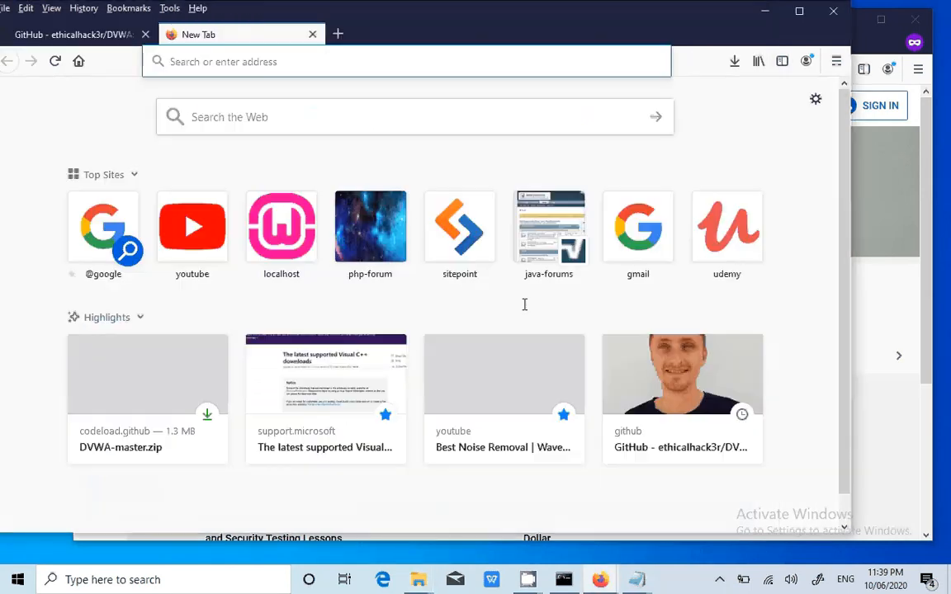
left_click(720, 582)
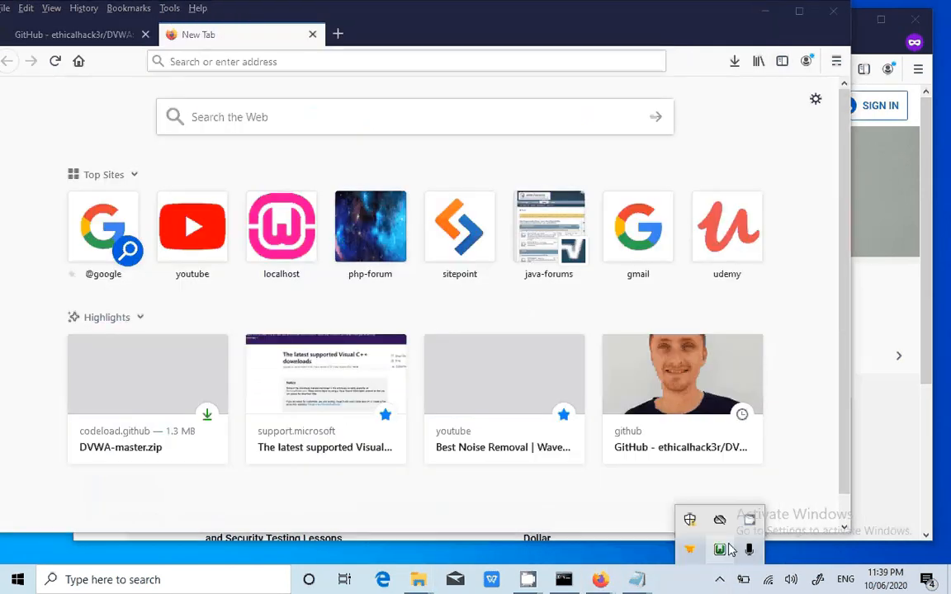
left_click(350, 61)
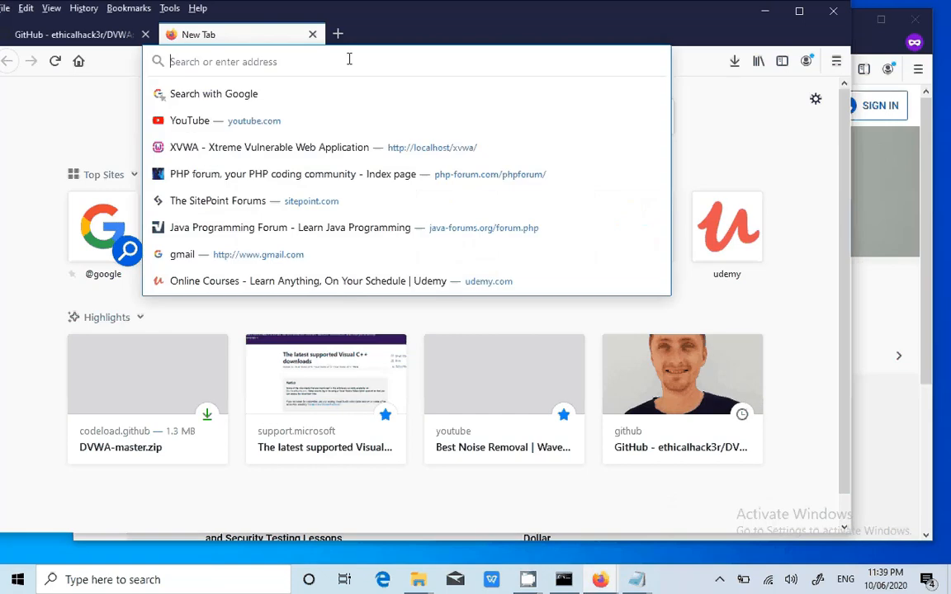
type("localhost")
key("Return")
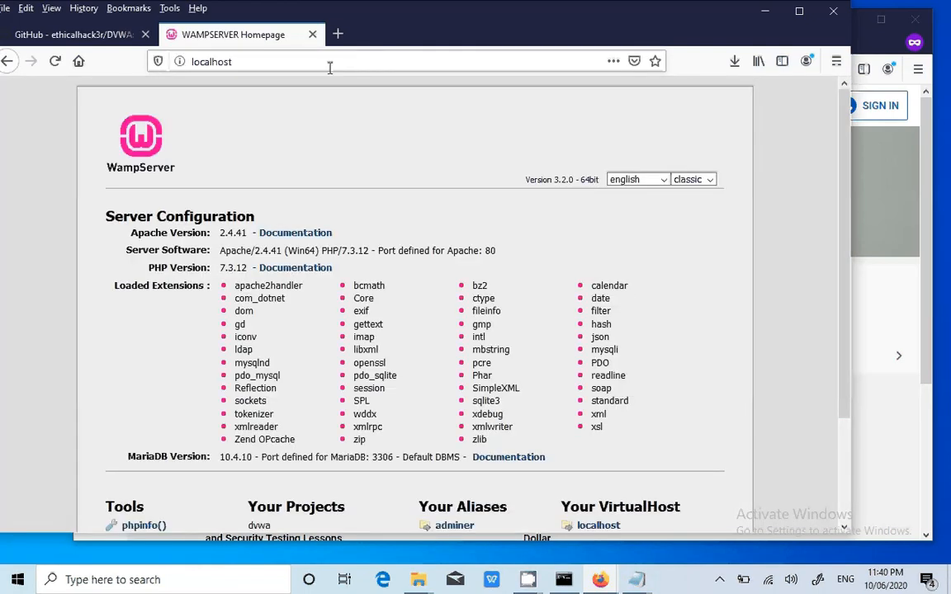
- Extend the browser address to localhost/dvwa and load the page
left_click(335, 66)
left_click(338, 66)
type("/dv")
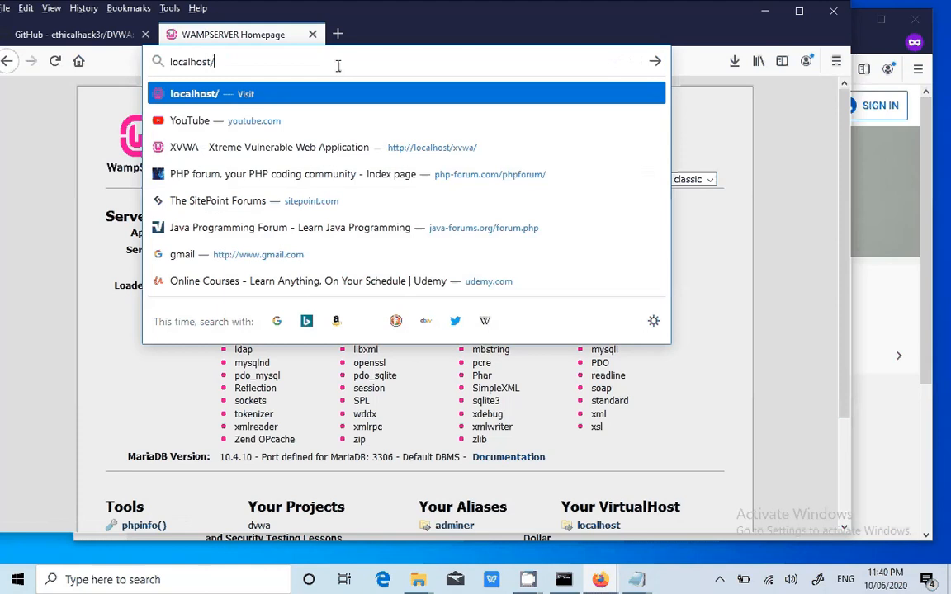
type("wa")
key("Return")
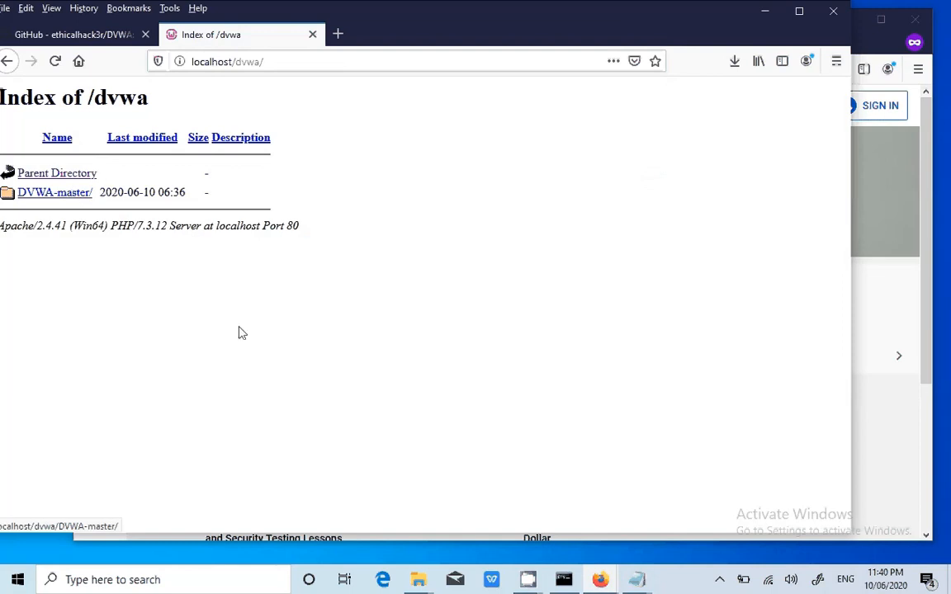
- Switch to the www folder in File Explorer and open dvwa and its DVWA-master subfolder
left_click(419, 580)
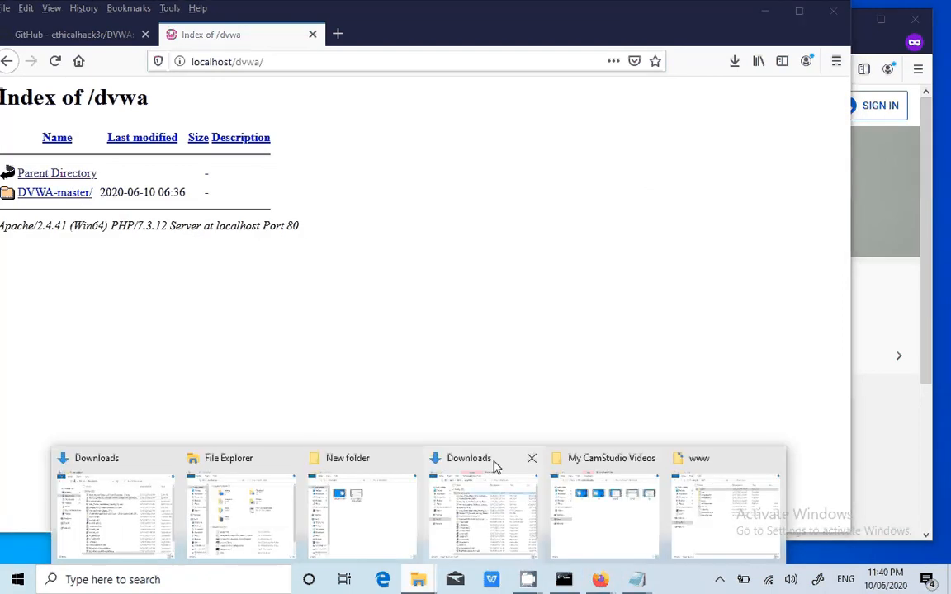
left_click(673, 496)
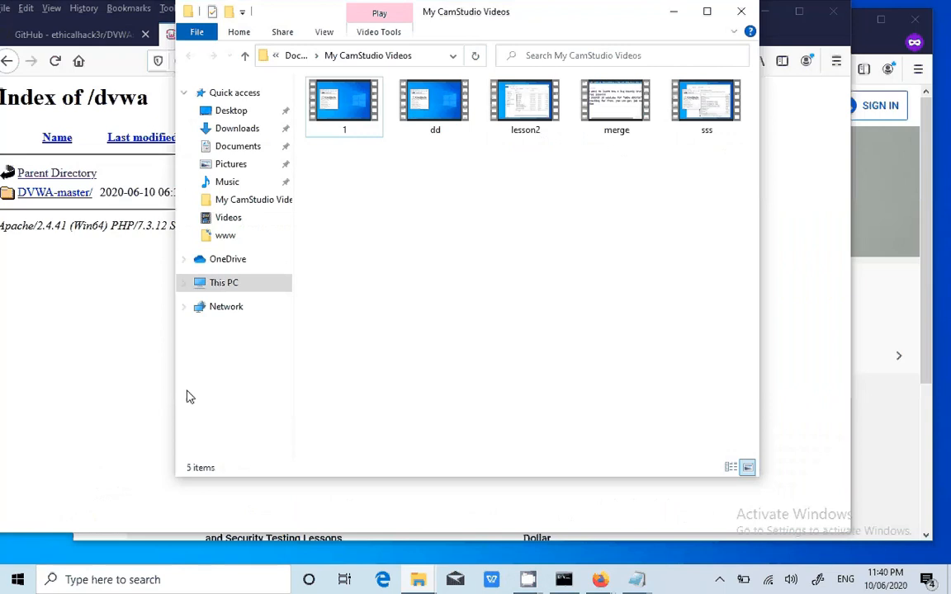
left_click(418, 579)
left_click(717, 501)
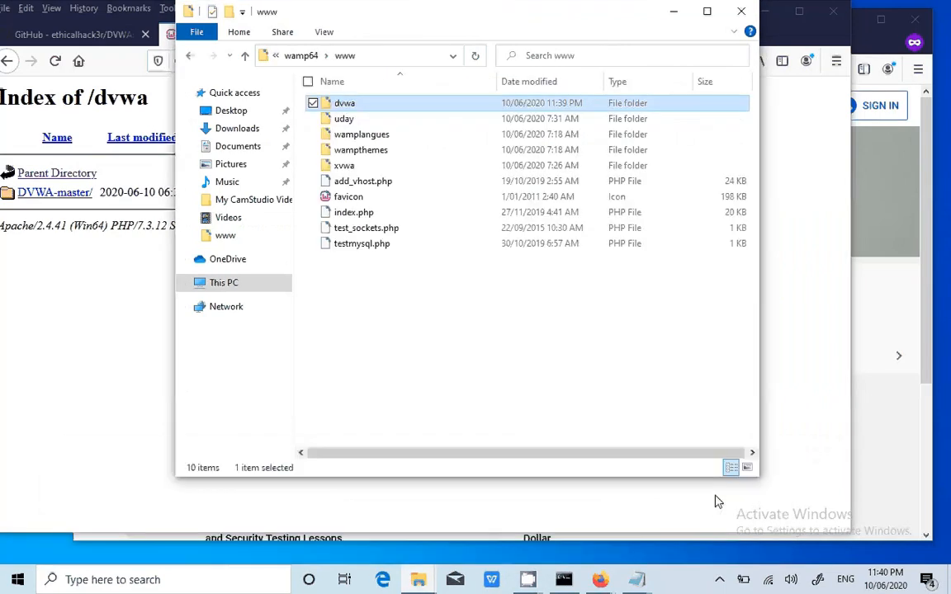
double_click(345, 104)
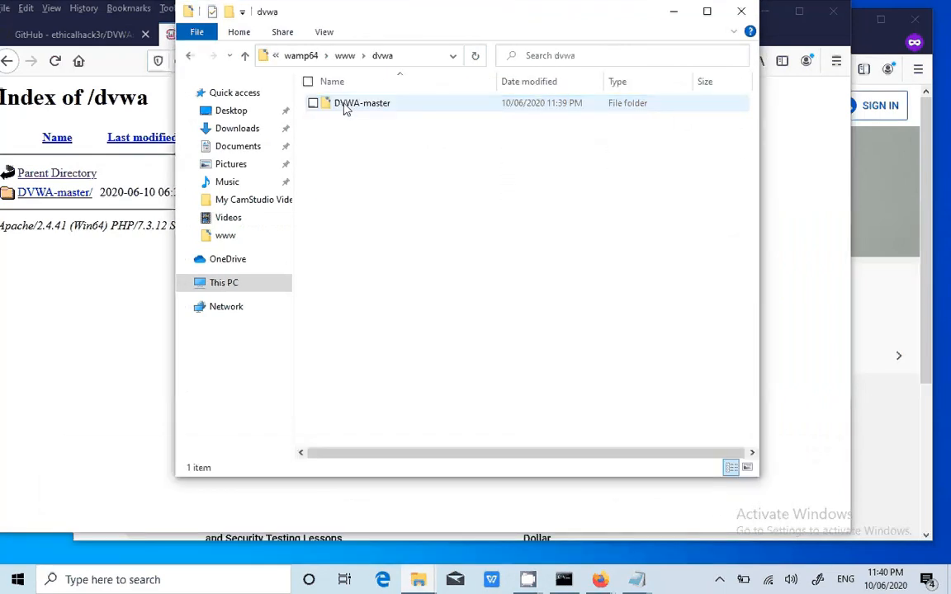
double_click(346, 107)
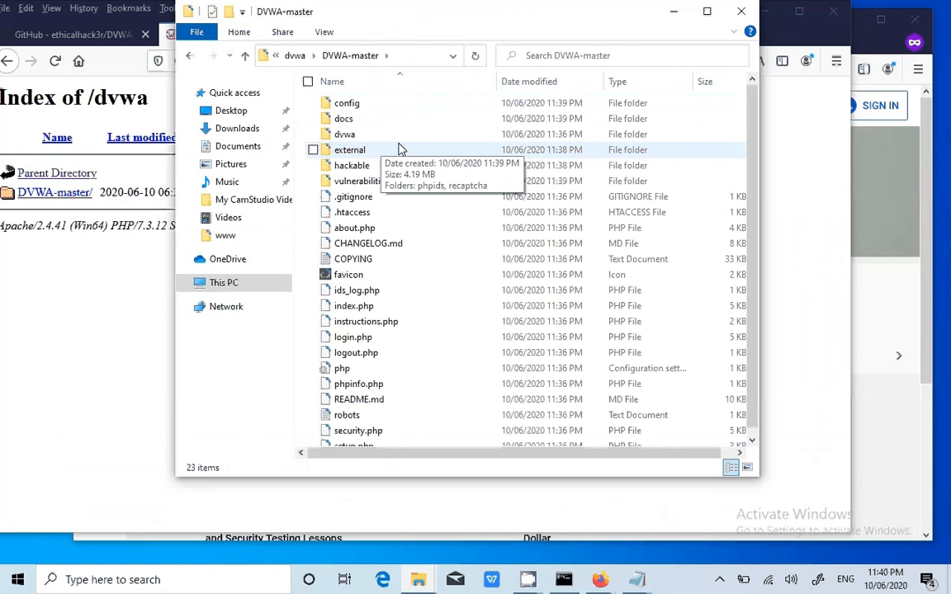
- Move all files and folders from DVWA-master up into the parent dvwa folder
key("ctrl+a")
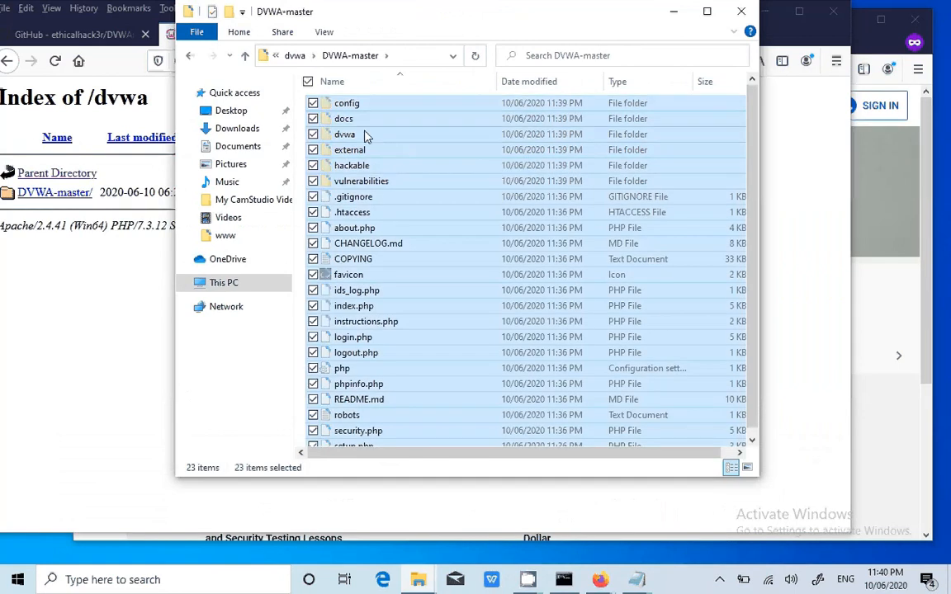
right_click(363, 135)
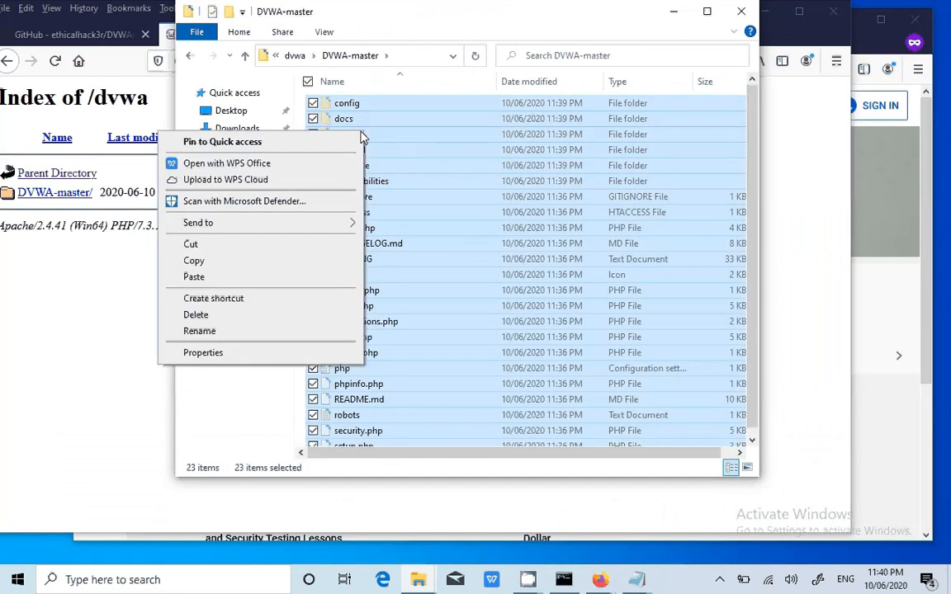
left_click(240, 259)
left_click(295, 55)
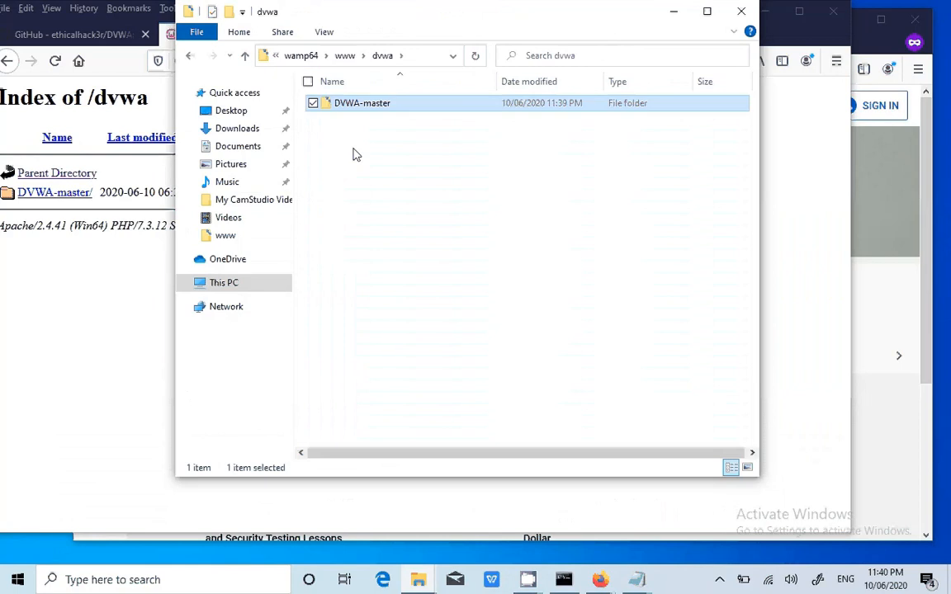
left_click(339, 128)
right_click(339, 128)
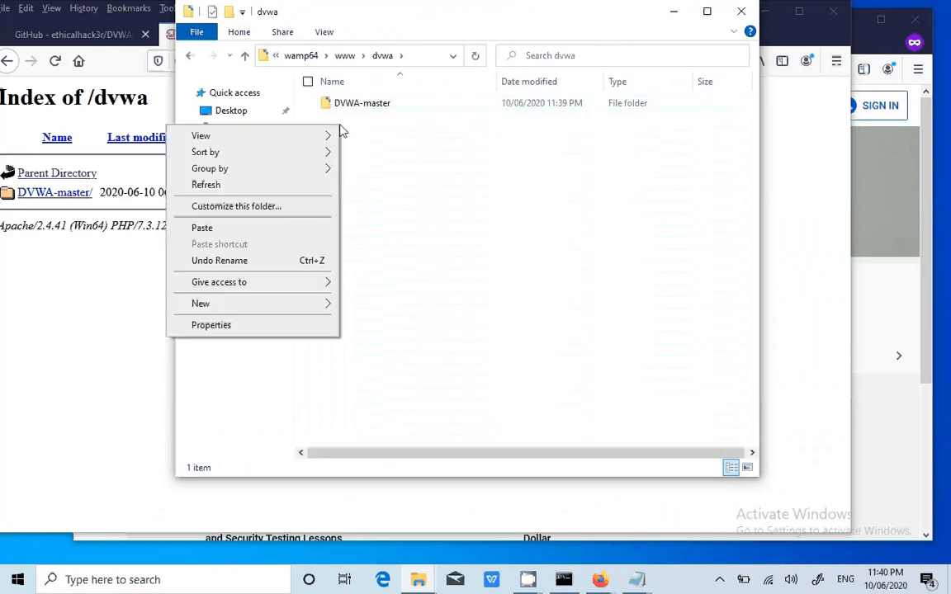
left_click(271, 230)
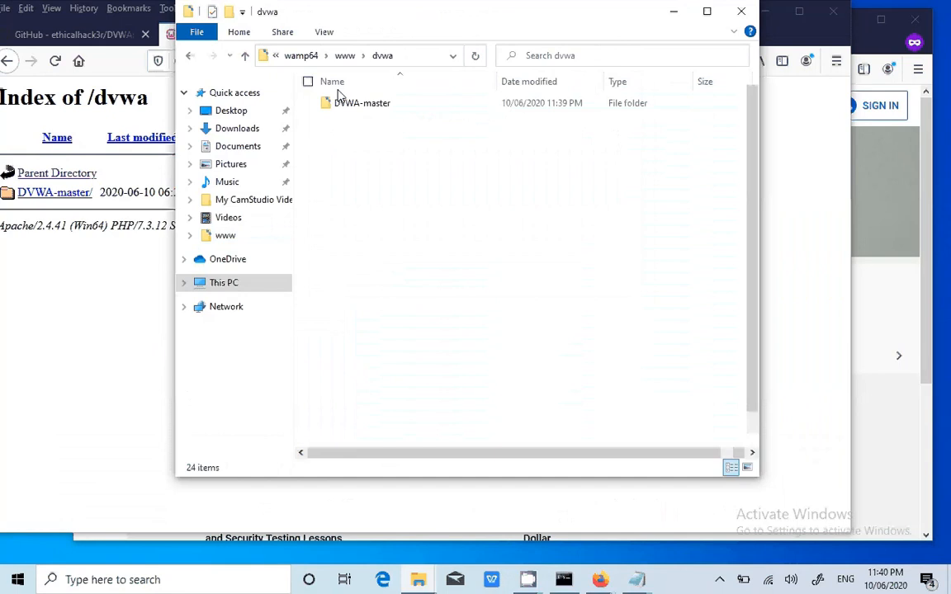
- Check the contents of the DVWA-master folder and permanently delete it from the dvwa folder
left_click(365, 152)
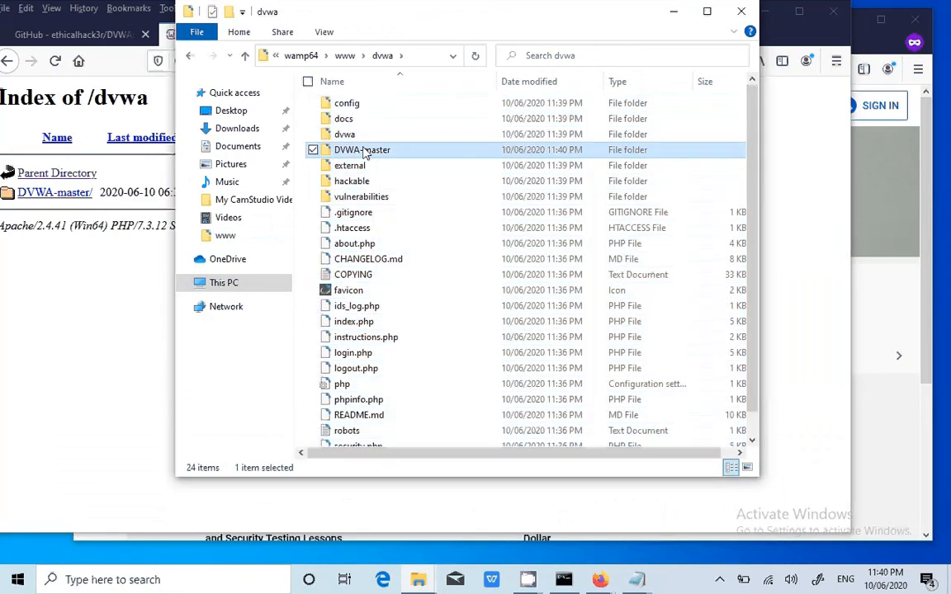
double_click(365, 152)
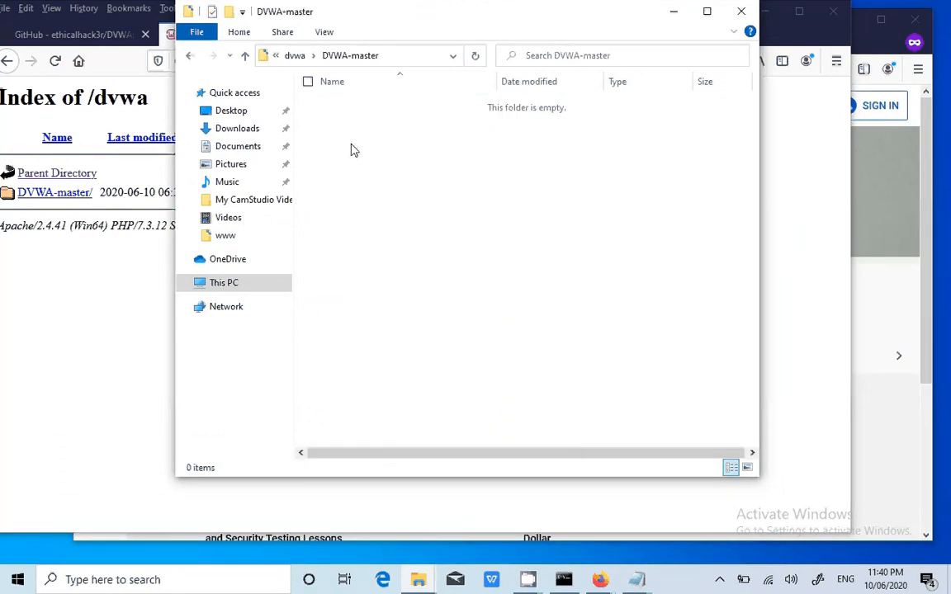
left_click(295, 57)
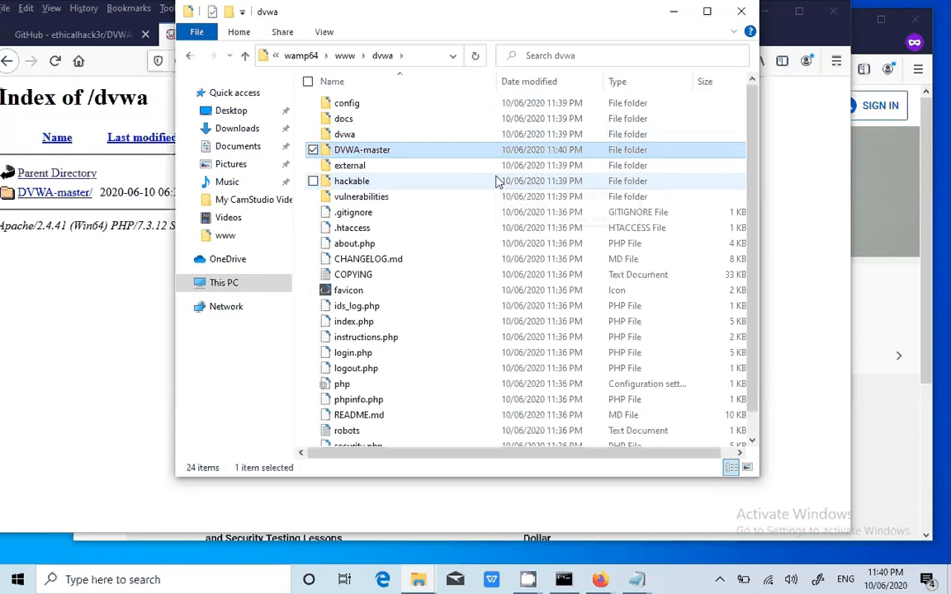
key("shift+Delete")
left_click(534, 350)
- Reload localhost/dvwa in the browser and check its system message against the README's Database Setup section
left_click(113, 319)
left_click(327, 68)
key("Return")
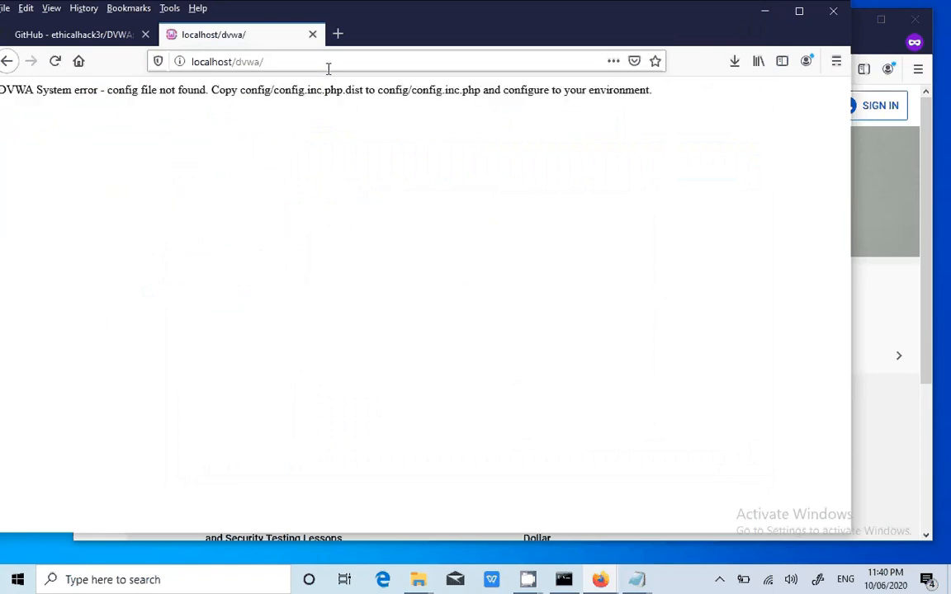
double_click(169, 90)
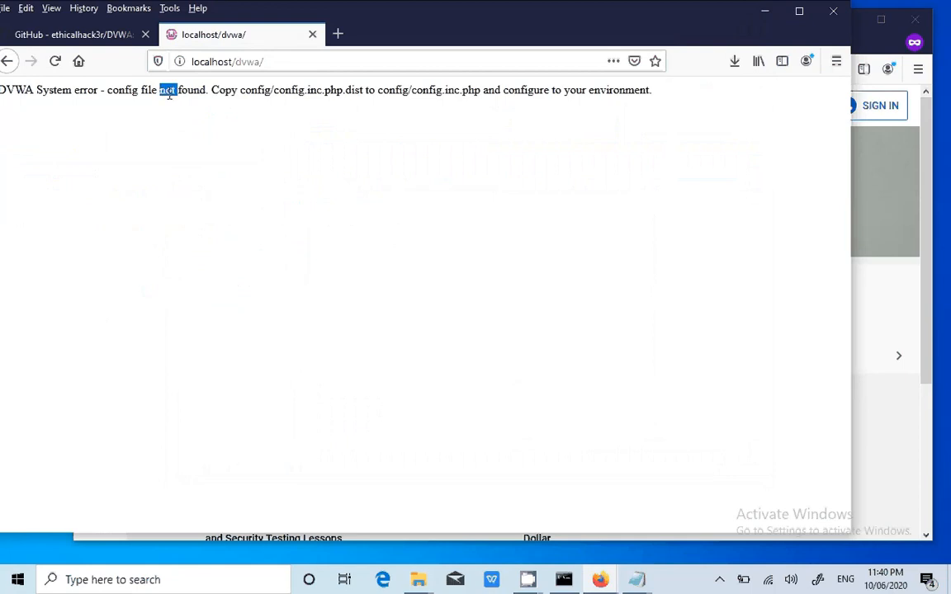
left_click(112, 43)
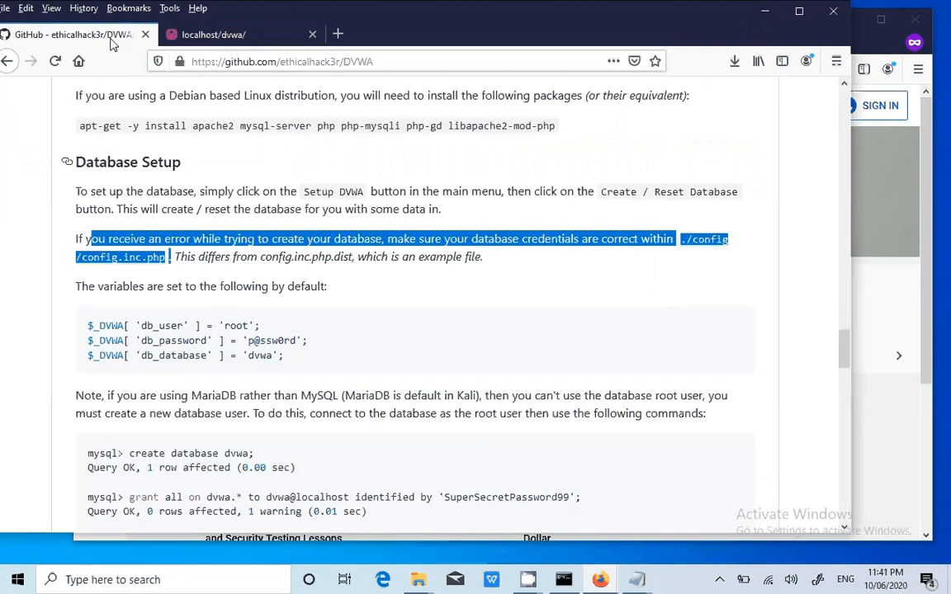
- Return to the dvwa folder in File Explorer and locate the config folder among its items
left_click(418, 580)
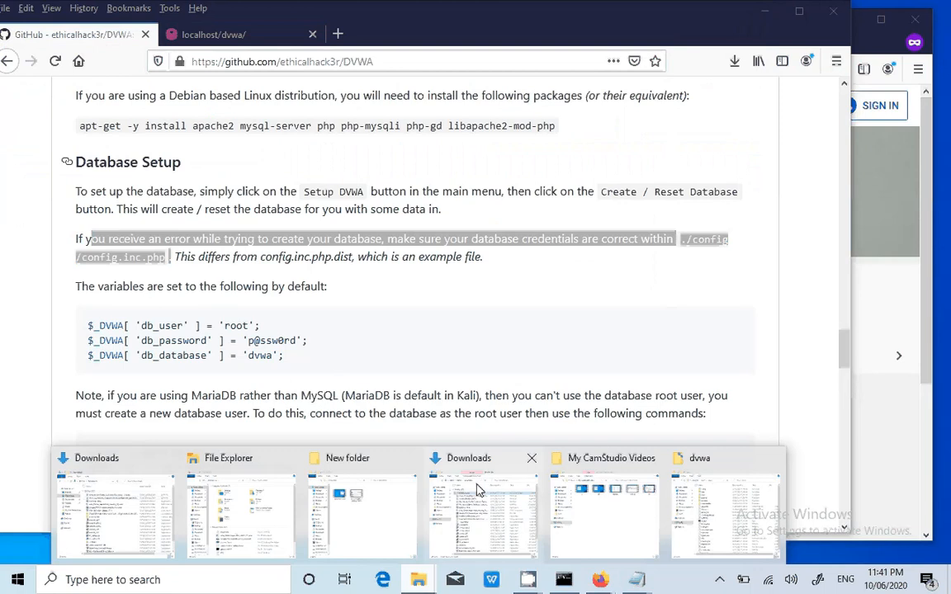
left_click(477, 490)
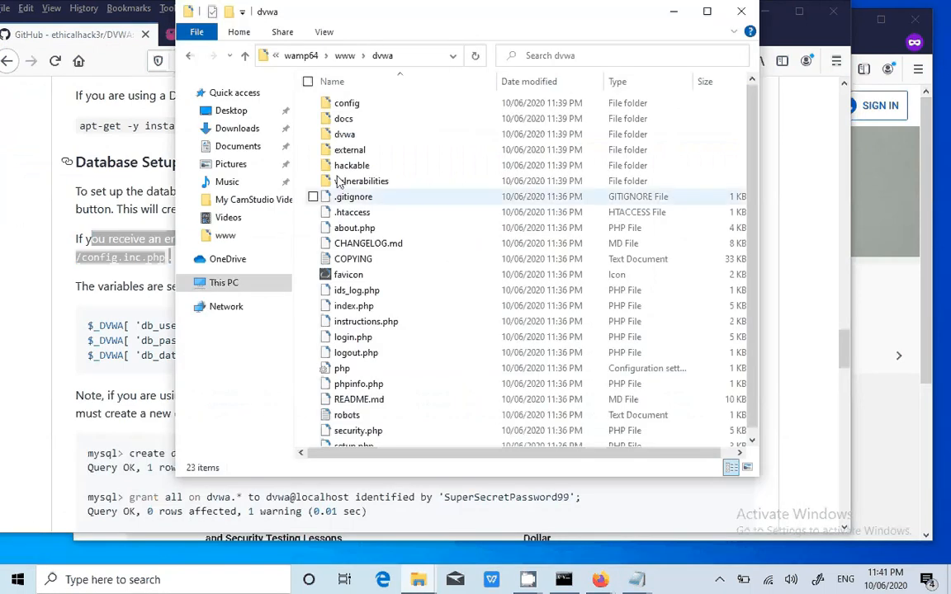
left_click(347, 135)
left_click(369, 213)
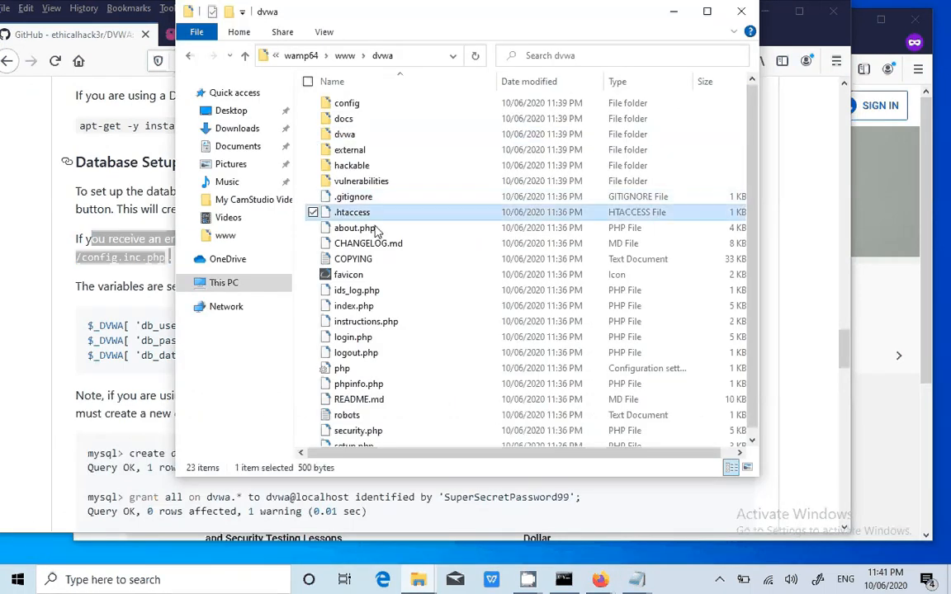
left_click(373, 229)
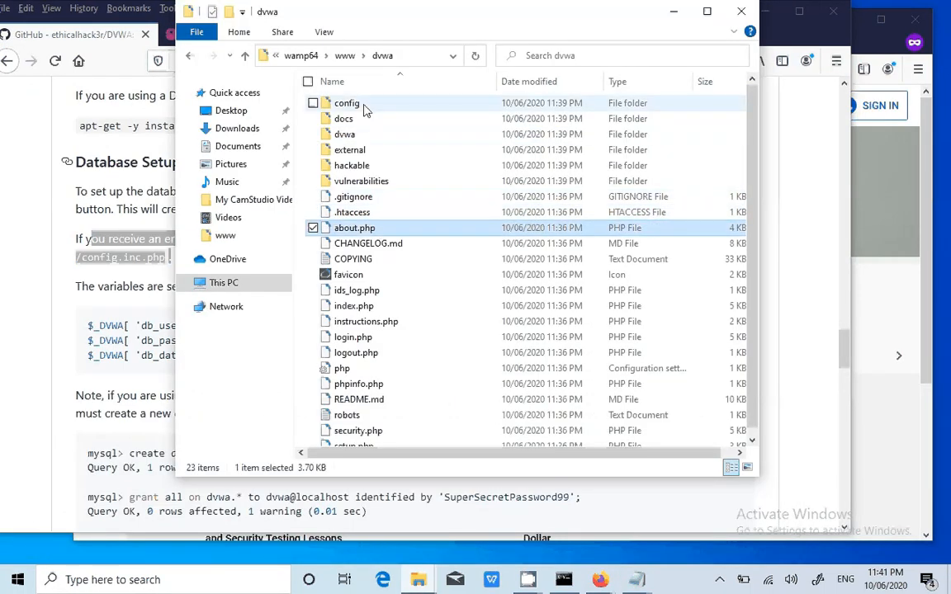
left_click(382, 294)
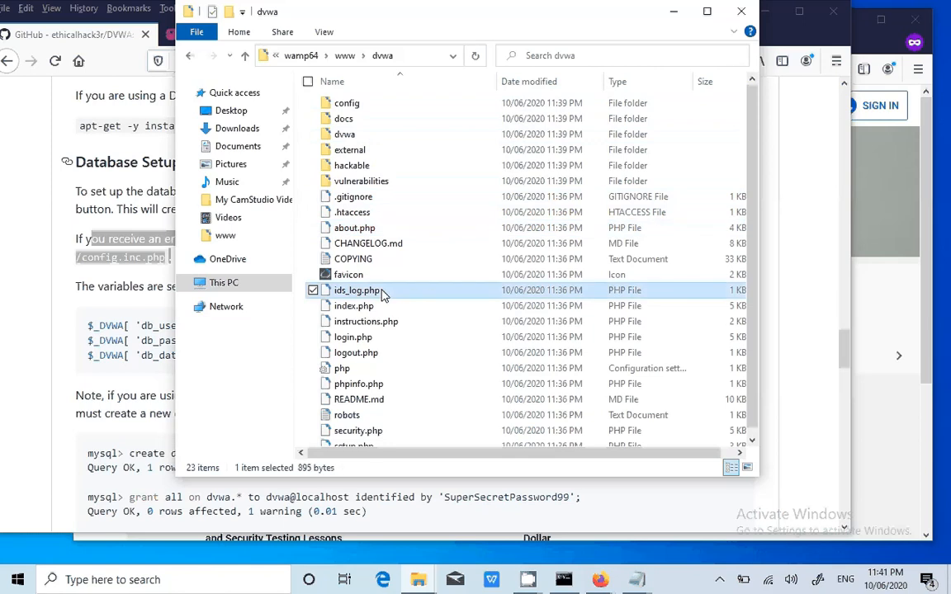
type("copc")
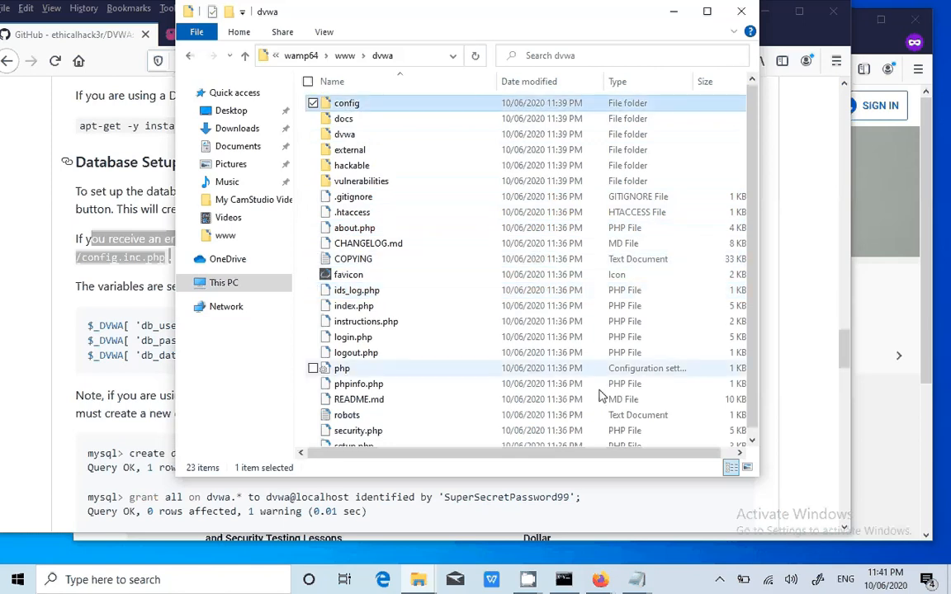
left_click(719, 580)
left_click(749, 519)
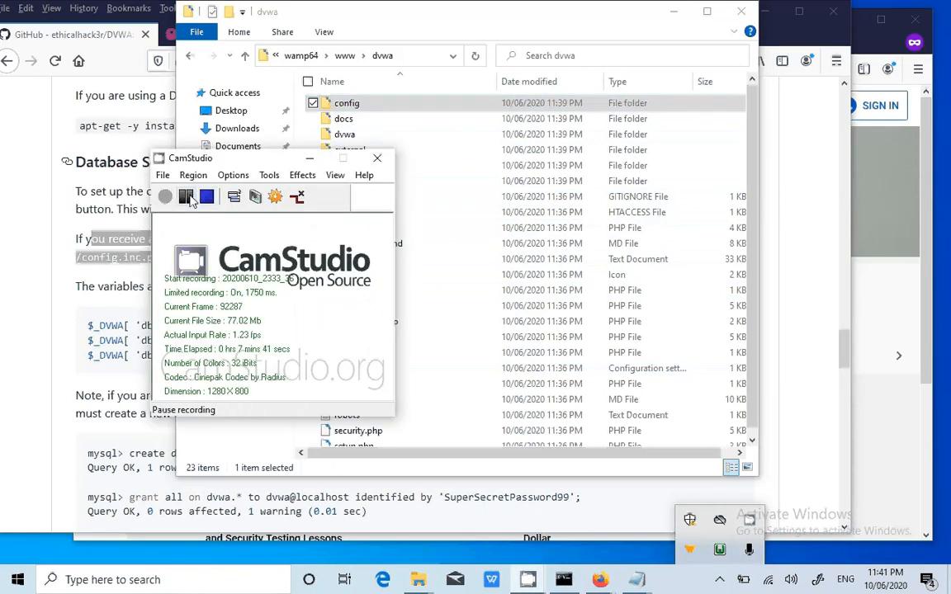
left_click(190, 201)
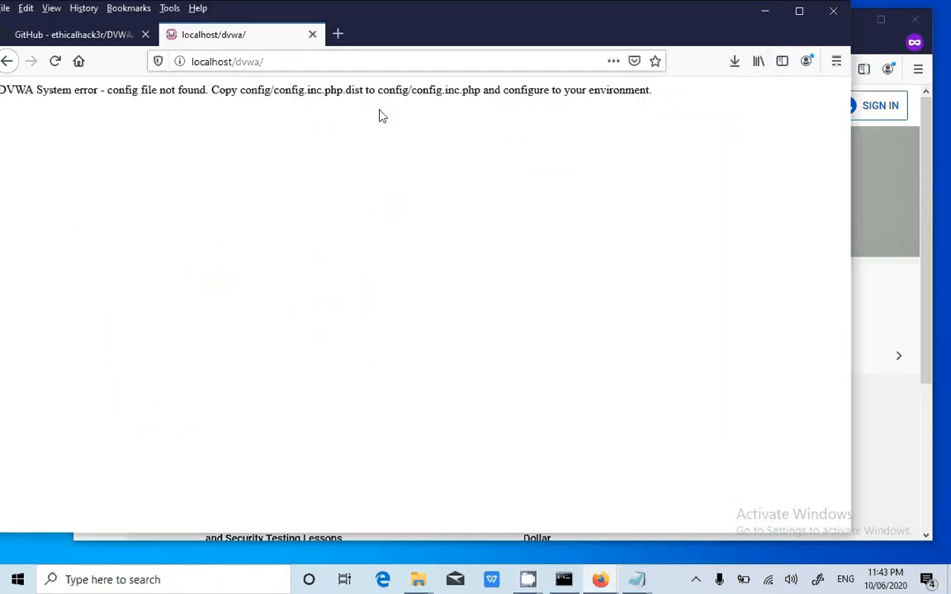
- Highlight config/config.inc.php.dist and config/config.inc.php in the DVWA system message, and return to the config folder in File Explorer
left_click_drag(239, 90, 365, 90)
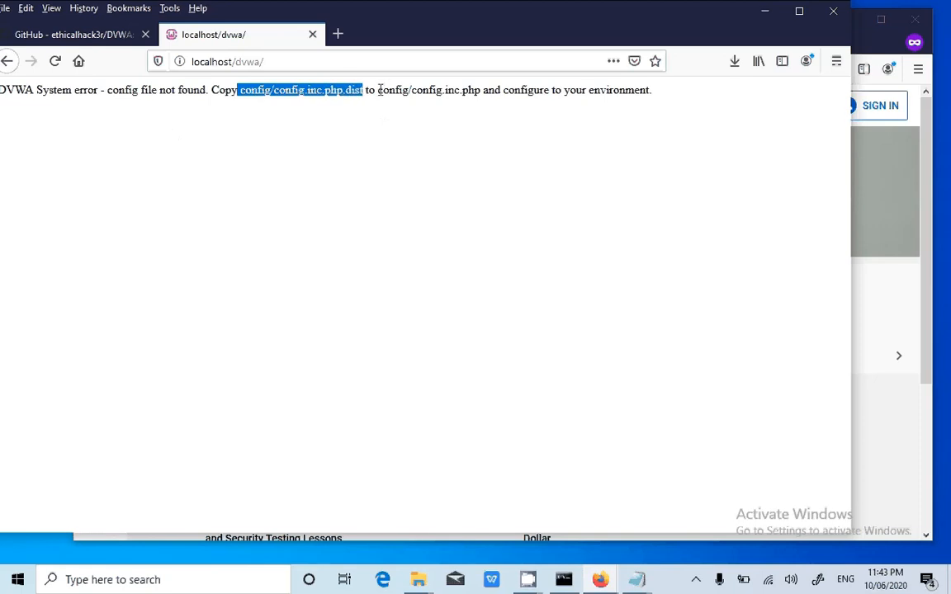
left_click_drag(379, 91, 478, 90)
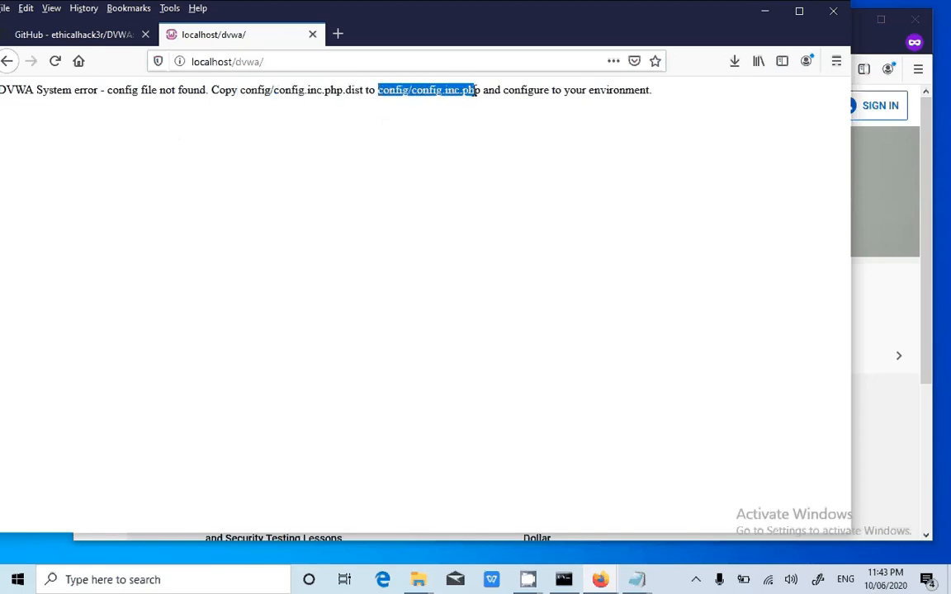
left_click(419, 580)
left_click(690, 491)
- Rename config.inc.php.dist in the dvwa config folder as config.inc.php
left_click(373, 104)
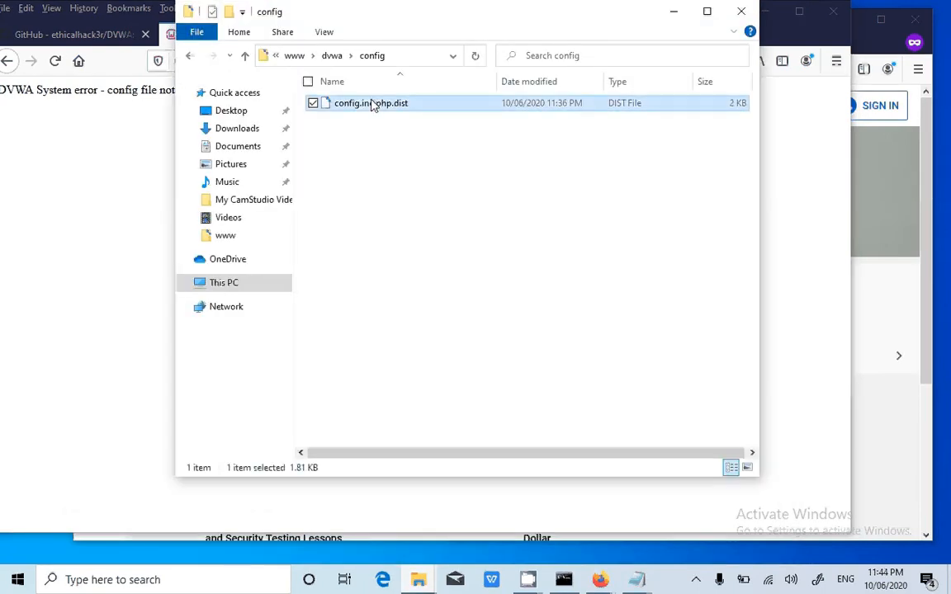
right_click(372, 105)
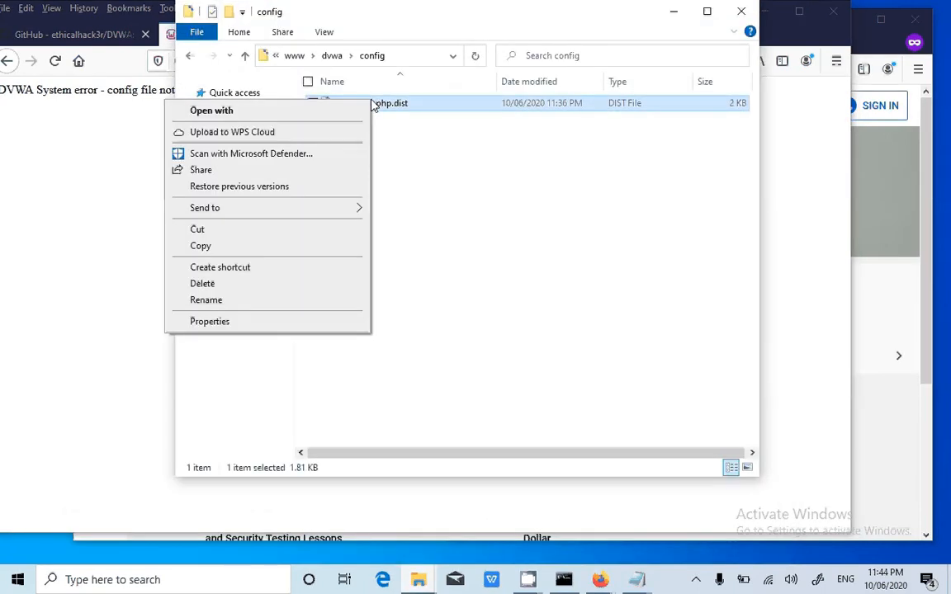
left_click(275, 300)
key("End")
key("BackSpace")
key("BackSpace")
key("BackSpace")
key("BackSpace")
key("BackSpace")
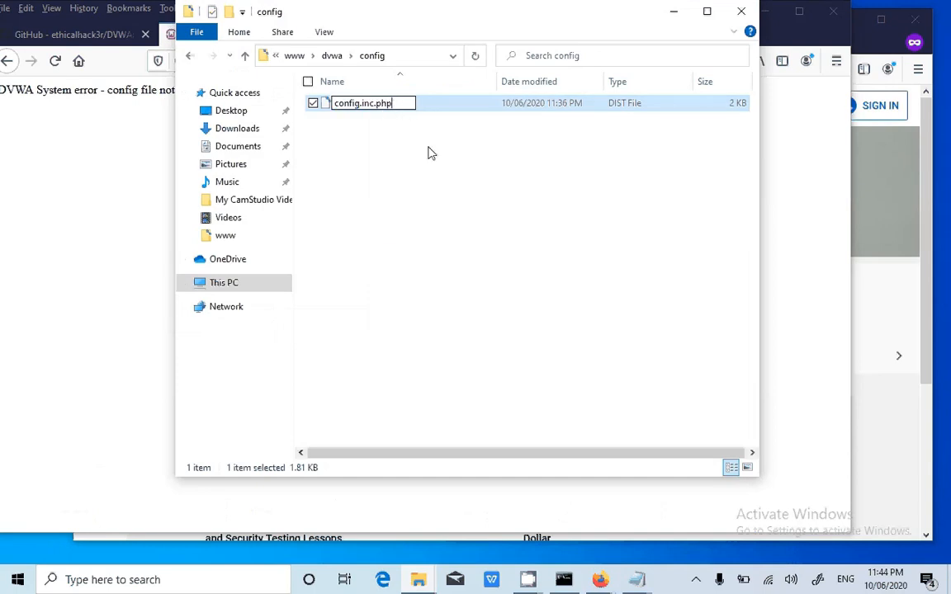
key("Return")
key("Return")
- Switch back to the browser and reload localhost/dvwa
left_click(138, 142)
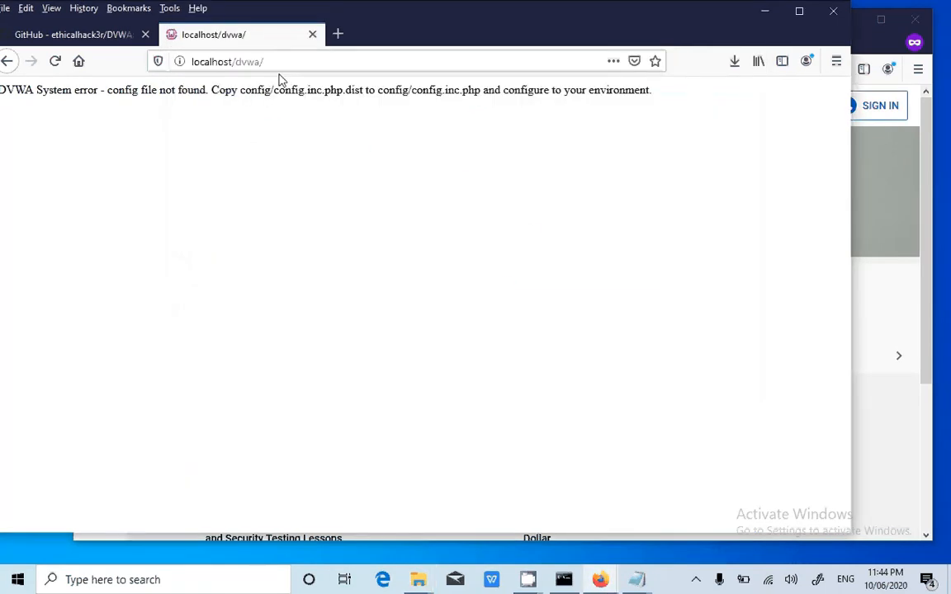
left_click(275, 66)
key("Return")
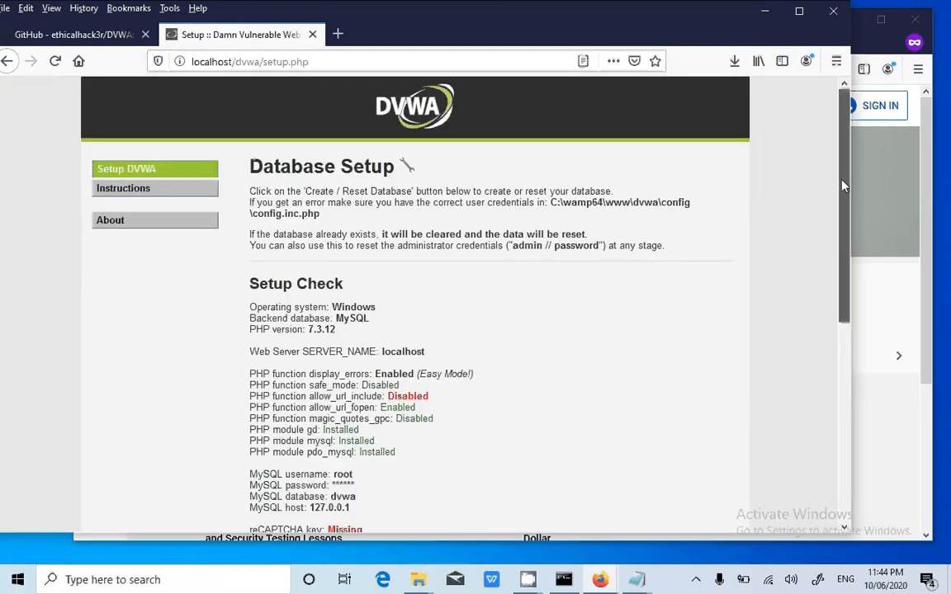
- Try to create the DVWA database from the setup page and highlight the MySQL service message beneath the setup check
scroll(824, 391, "down", 5)
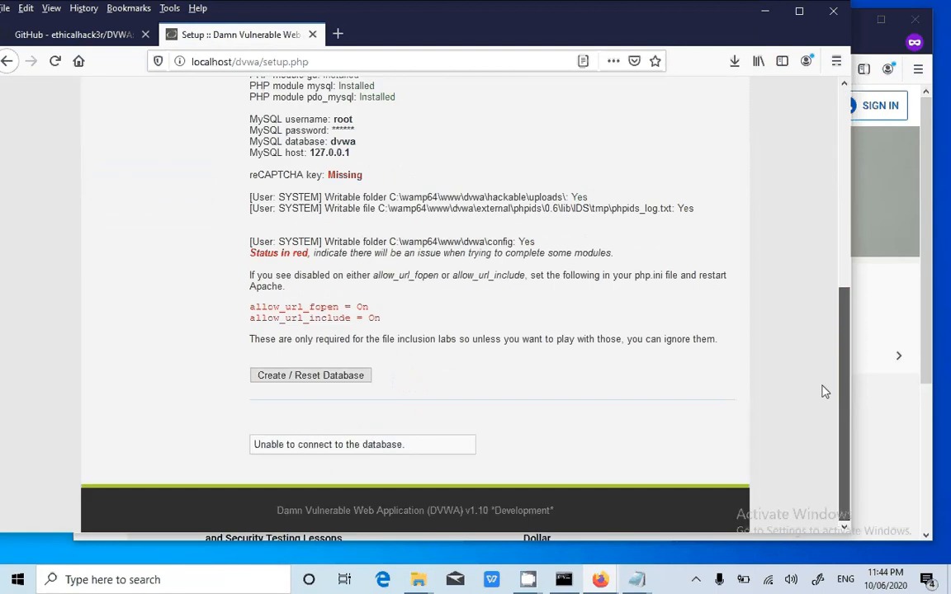
left_click(312, 378)
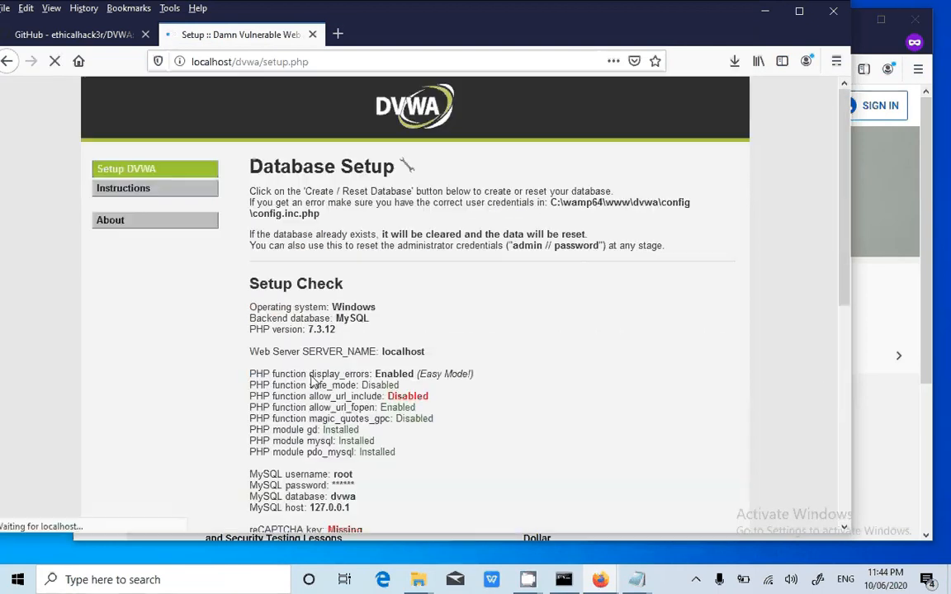
scroll(764, 330, "down", 5)
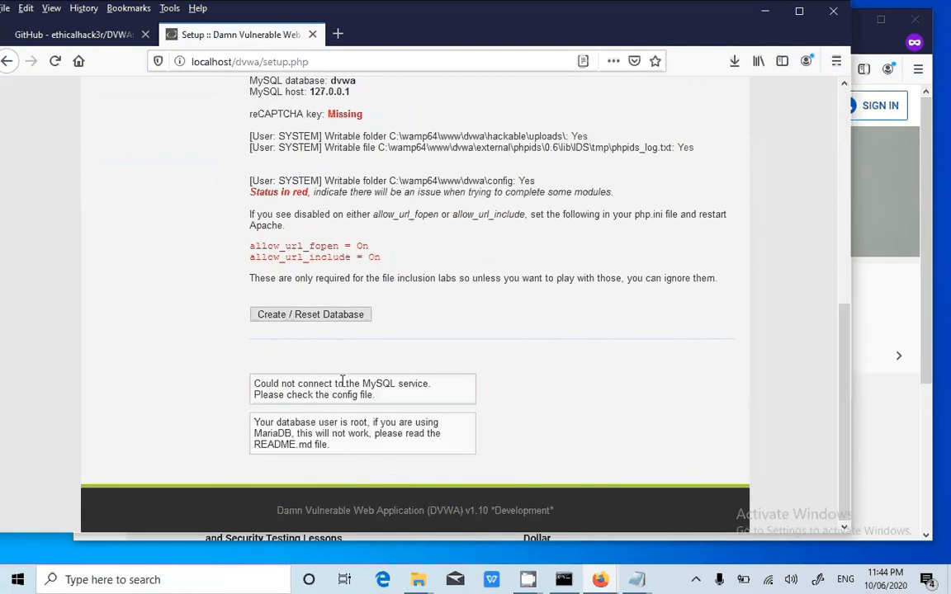
left_click_drag(314, 384, 429, 385)
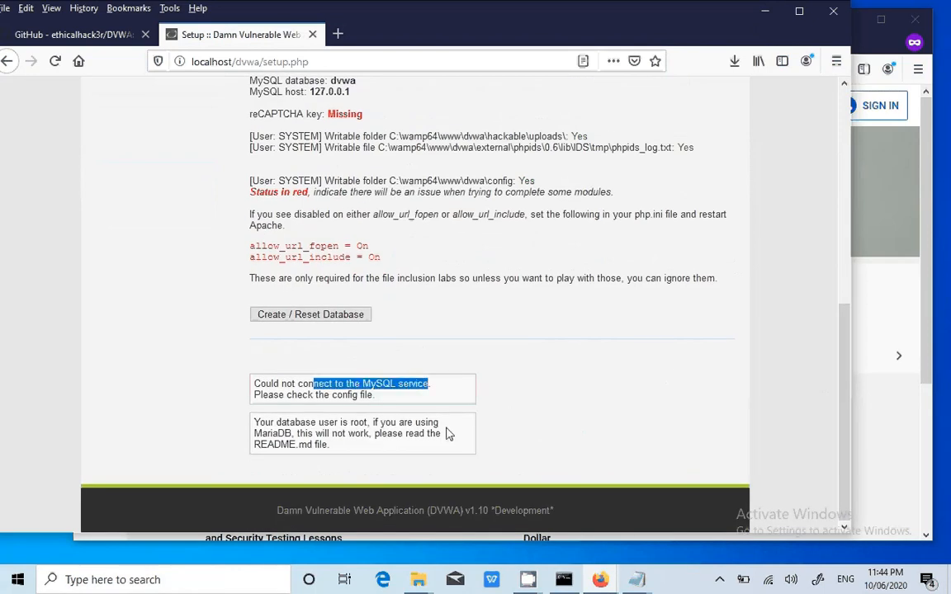
- Switch to the dvwa config folder in File Explorer and open config.inc.php in Notepad
left_click(417, 581)
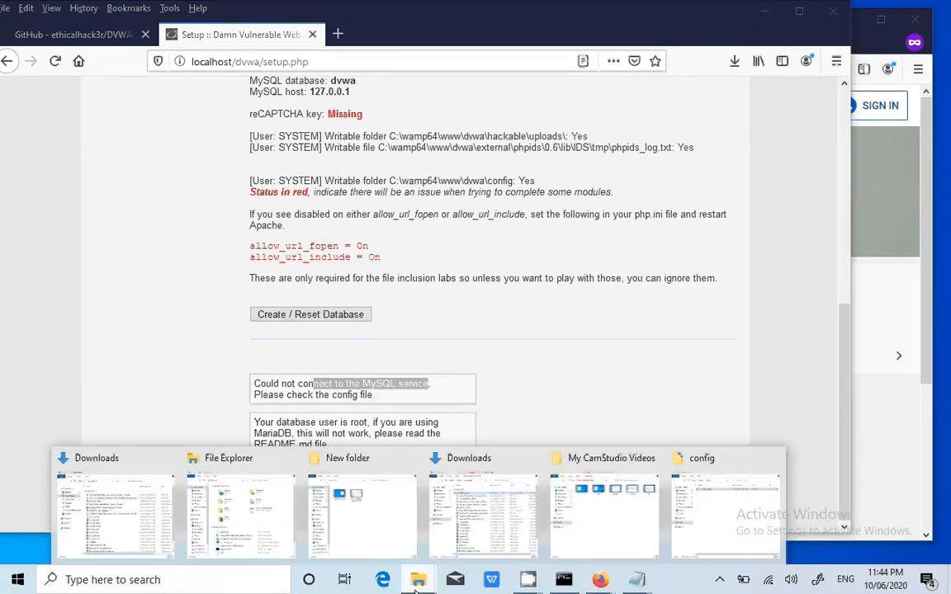
left_click(721, 487)
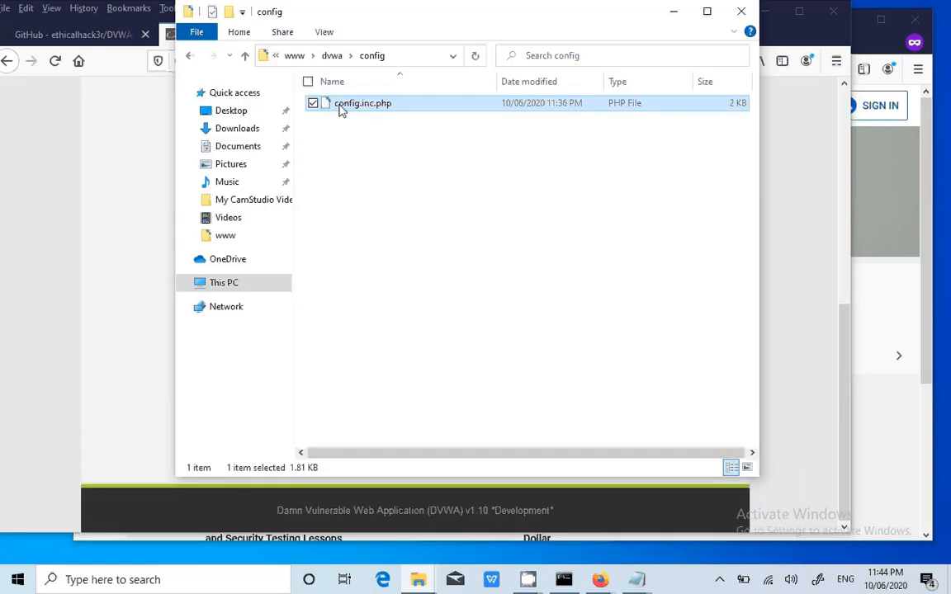
right_click(339, 108)
left_click(202, 118)
right_click(366, 113)
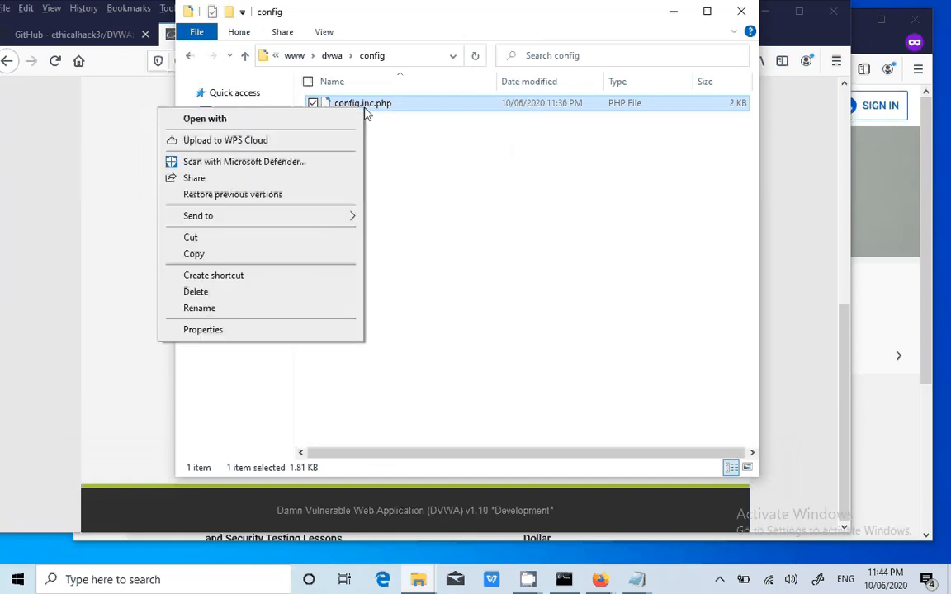
left_click(405, 249)
double_click(414, 316)
left_click(406, 297)
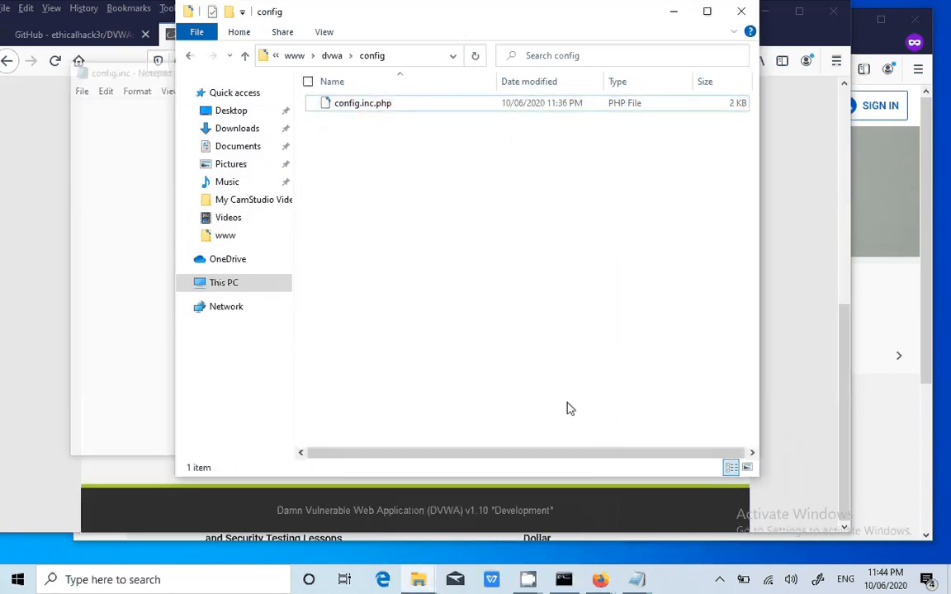
left_click(113, 284)
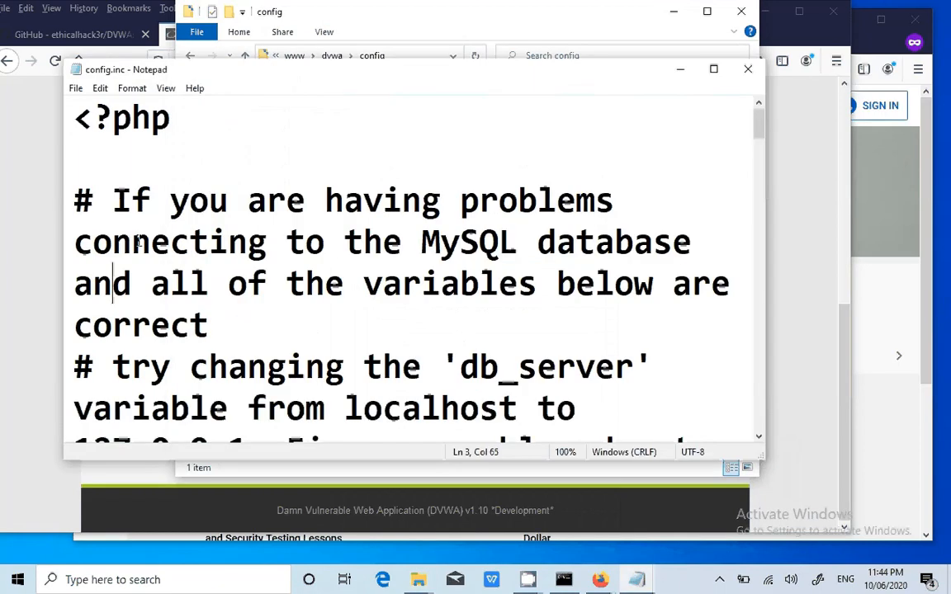
- Turn off word wrap in Notepad and set the font size to 14
left_click(131, 89)
left_click(150, 105)
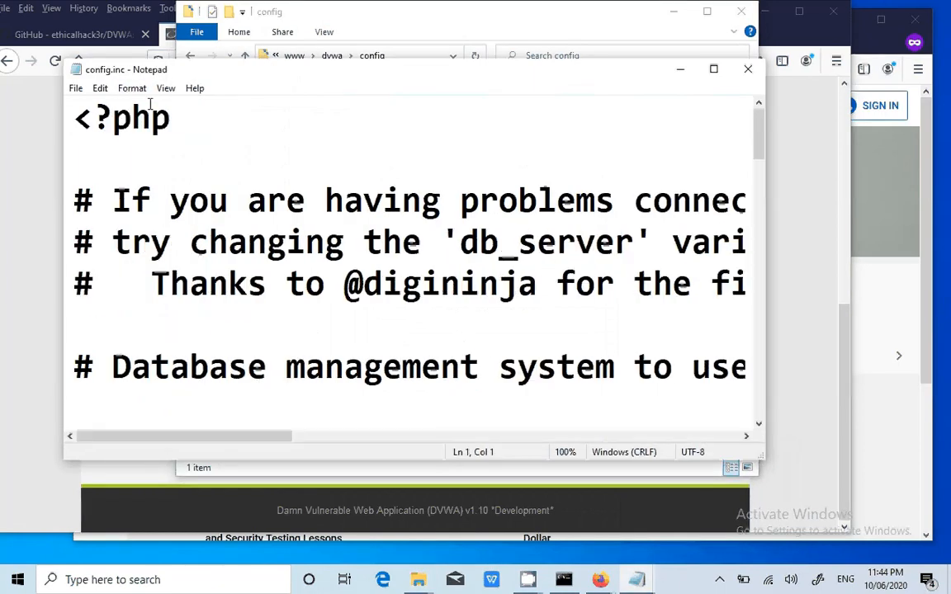
left_click(131, 88)
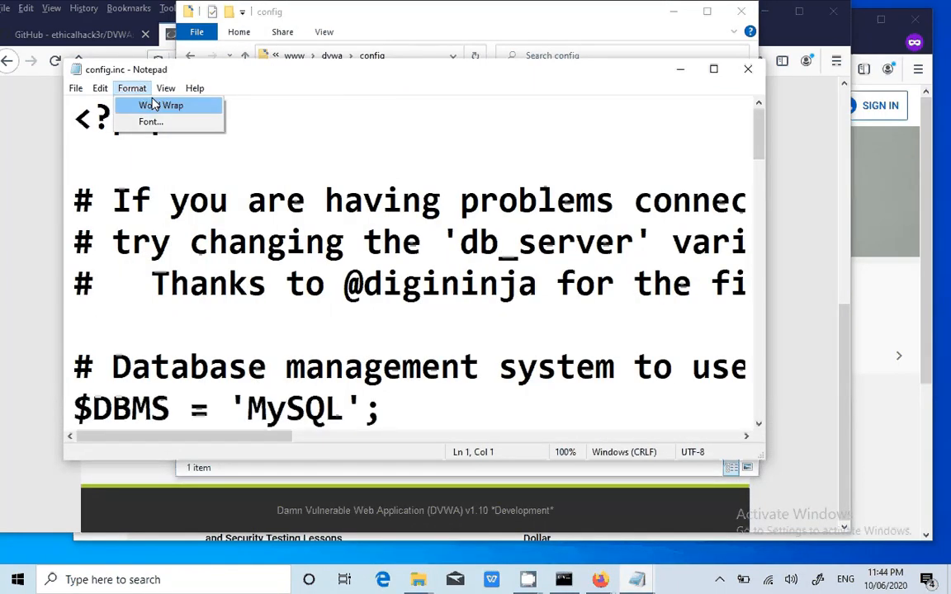
left_click(247, 242)
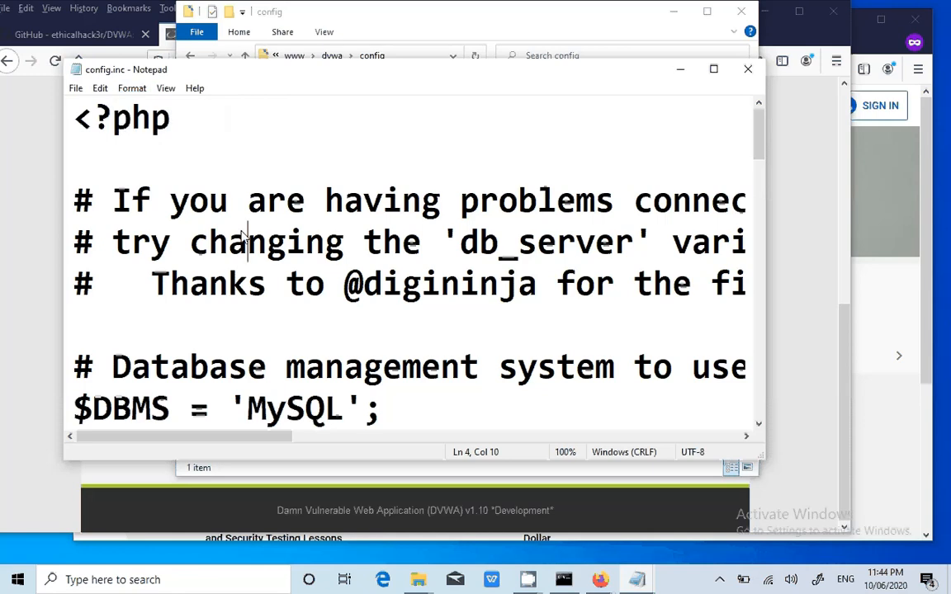
left_click(132, 88)
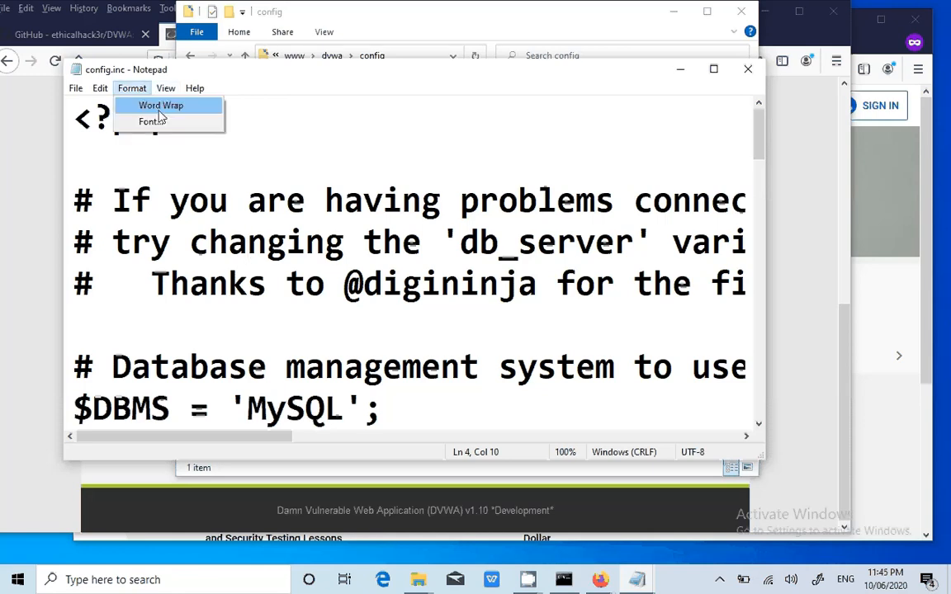
left_click(160, 108)
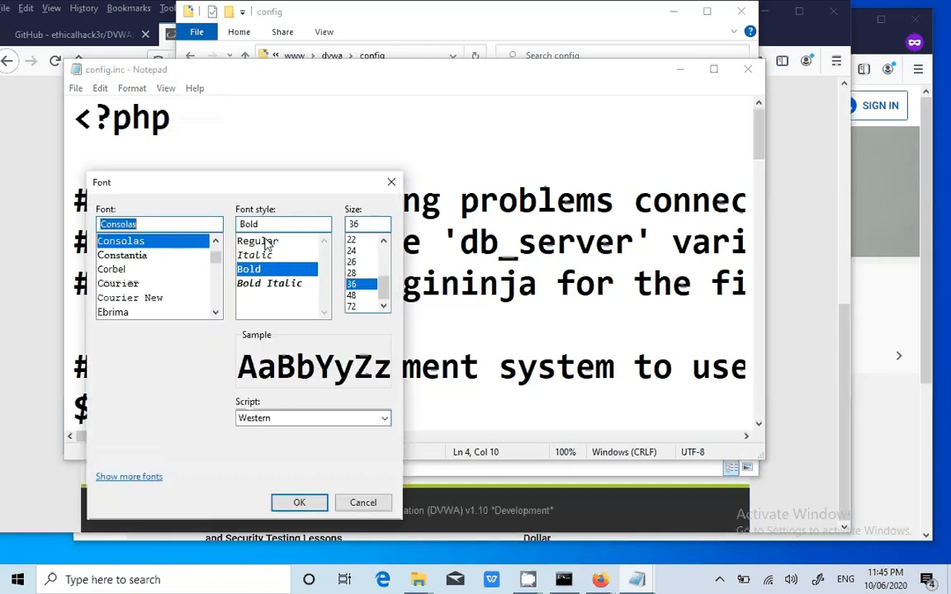
scroll(372, 262, "up", 2)
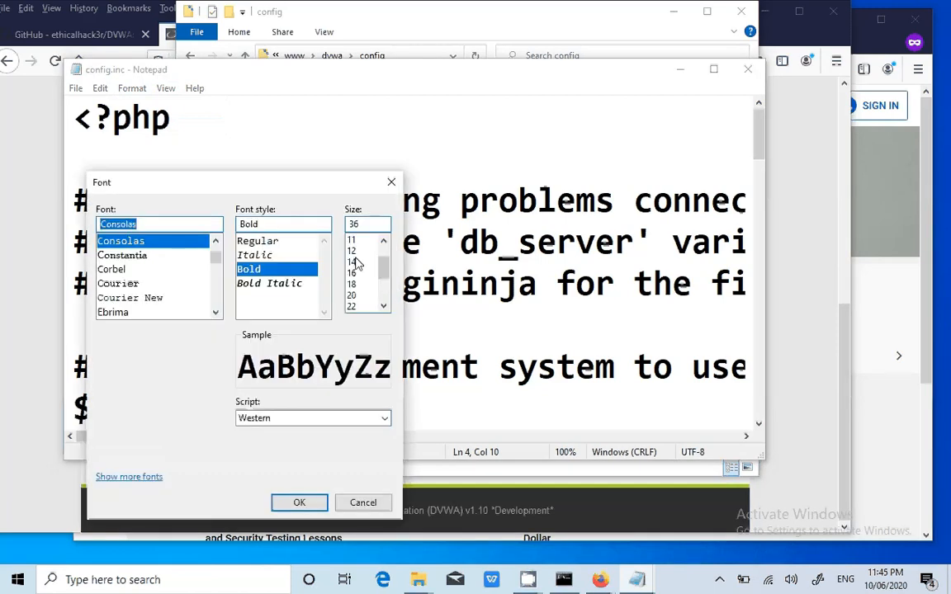
left_click(353, 262)
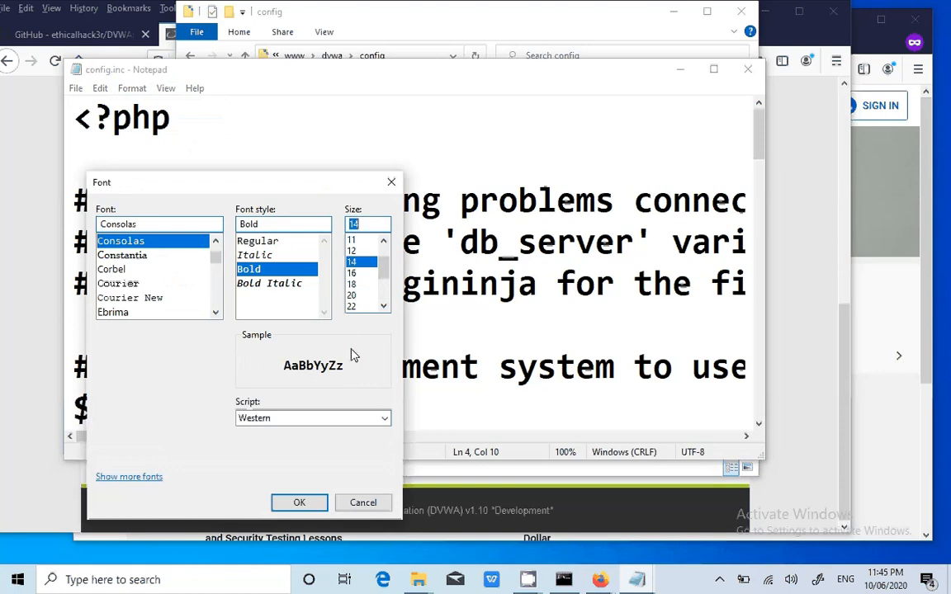
left_click(298, 503)
- Clear the db_password value in config.inc.php, leaving empty quotes, and save the file
left_click(267, 333)
key("Down")
key("Down")
key("Down")
key("Down")
key("Down")
key("Down")
key("Down")
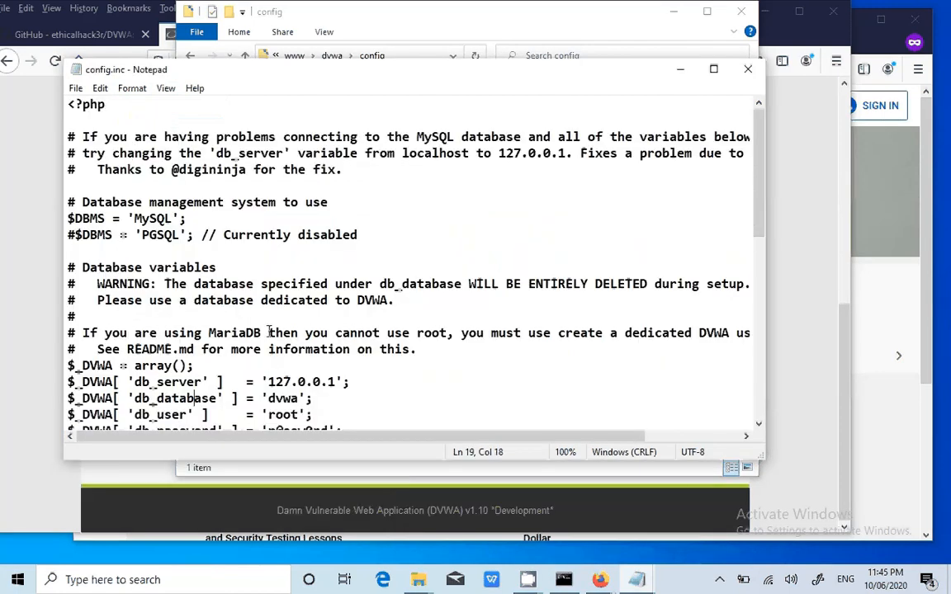
left_click(335, 398)
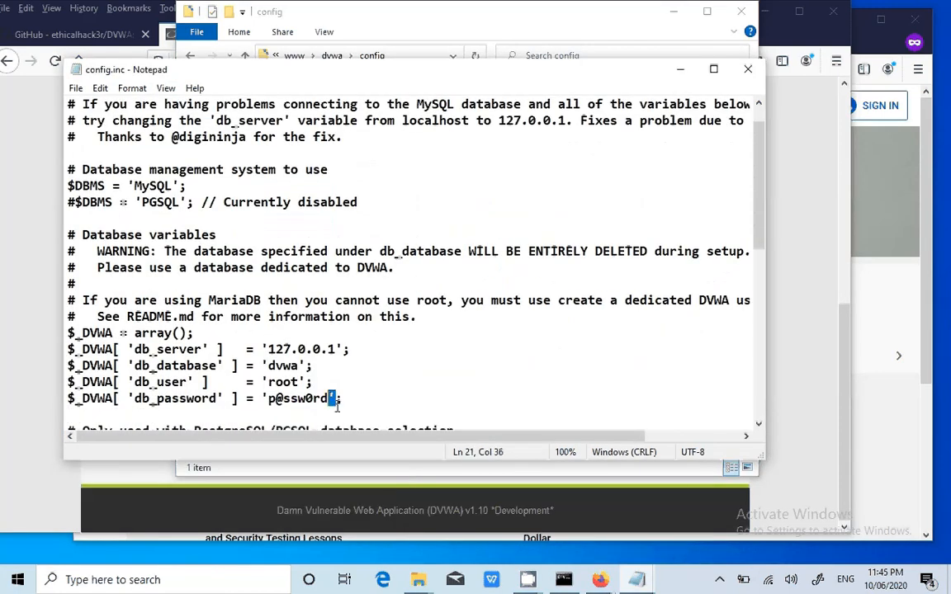
key("BackSpace")
key("BackSpace")
key("BackSpace")
key("BackSpace")
key("BackSpace")
key("BackSpace")
key("BackSpace")
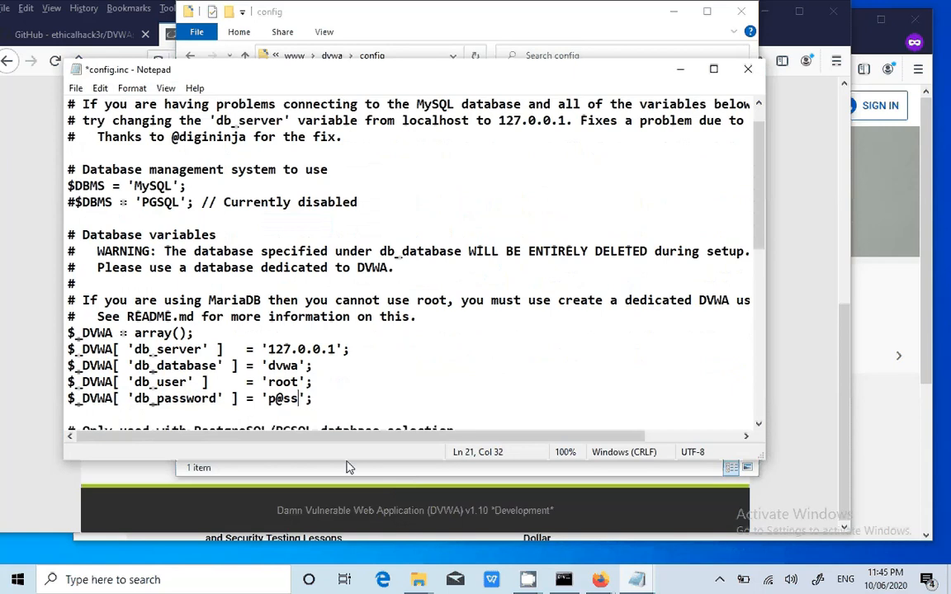
key("BackSpace")
key("ctrl+s")
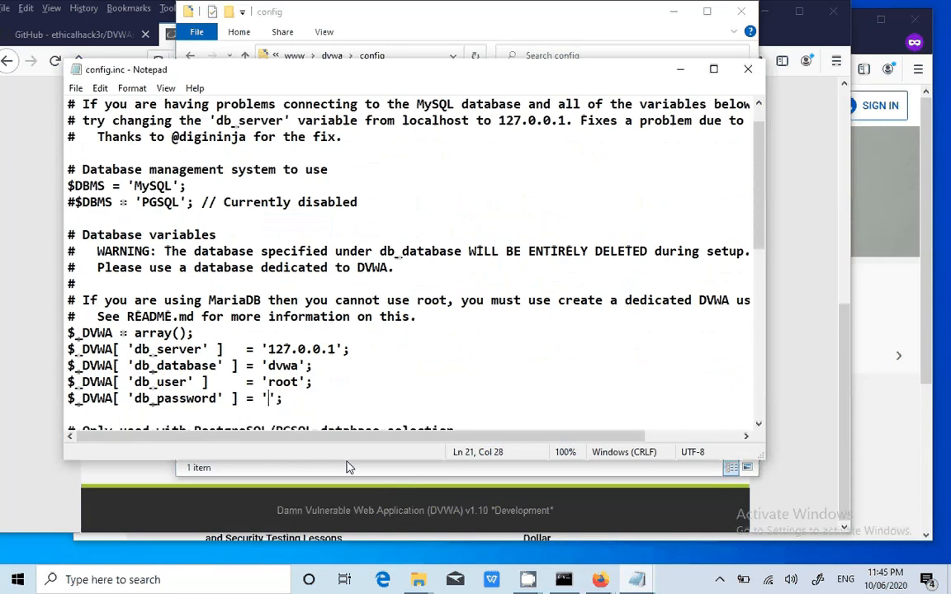
- Close Notepad, return to the DVWA setup page in the browser and create the database
left_click(749, 73)
left_click(785, 127)
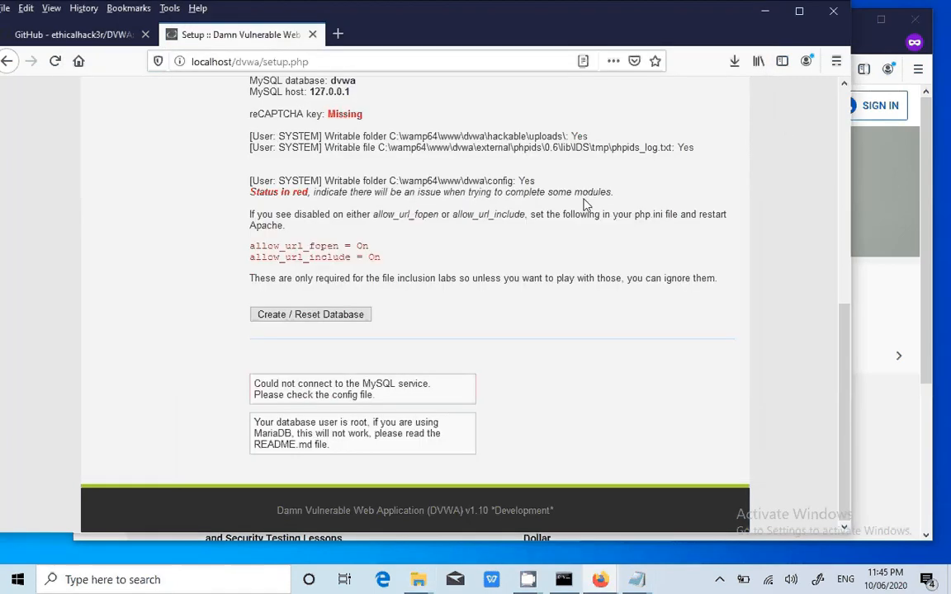
left_click(322, 319)
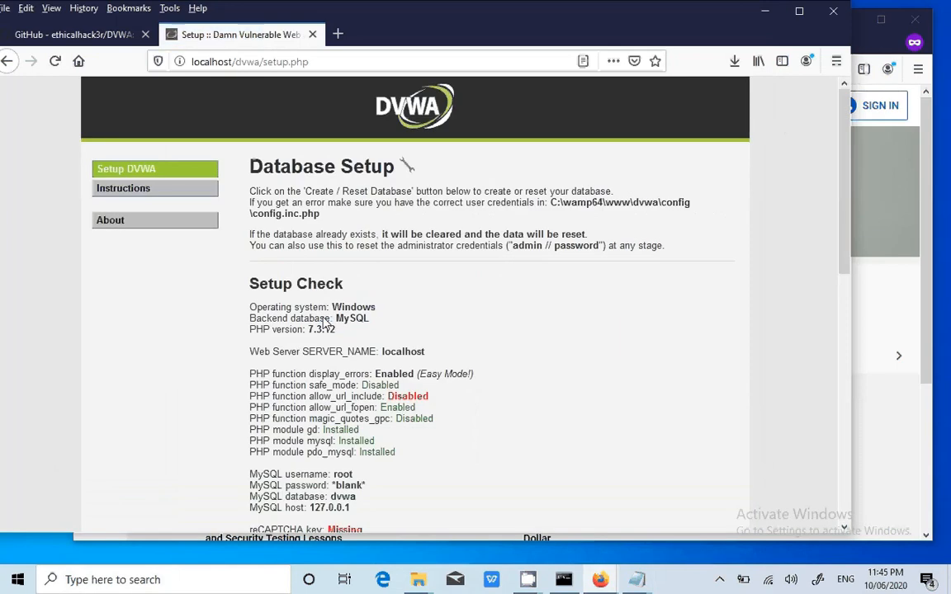
scroll(324, 324, "down", 10)
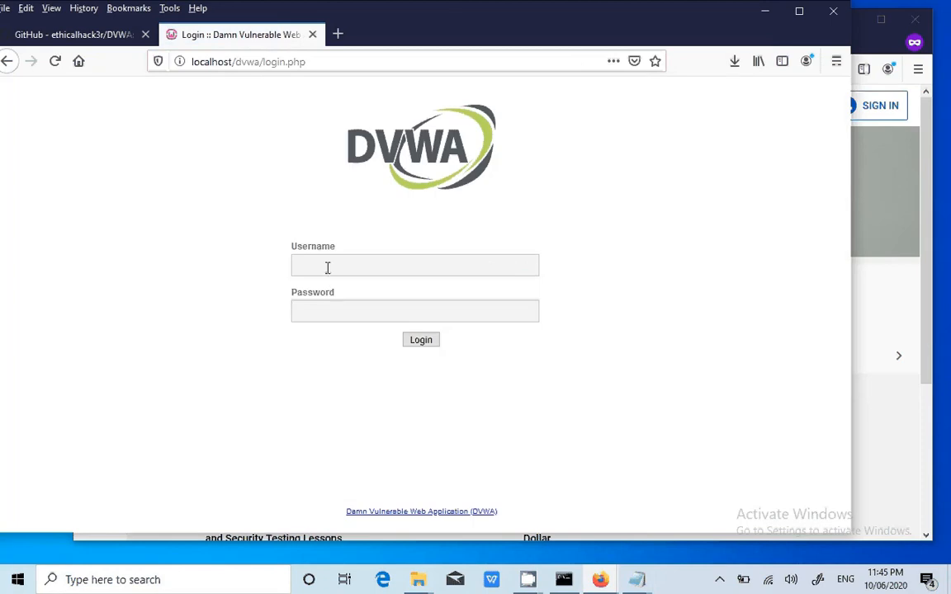
- Log in to DVWA as admin with the account password, and decline saving the login in the browser
left_click(314, 272)
left_click(314, 272)
left_click(314, 271)
left_click(314, 270)
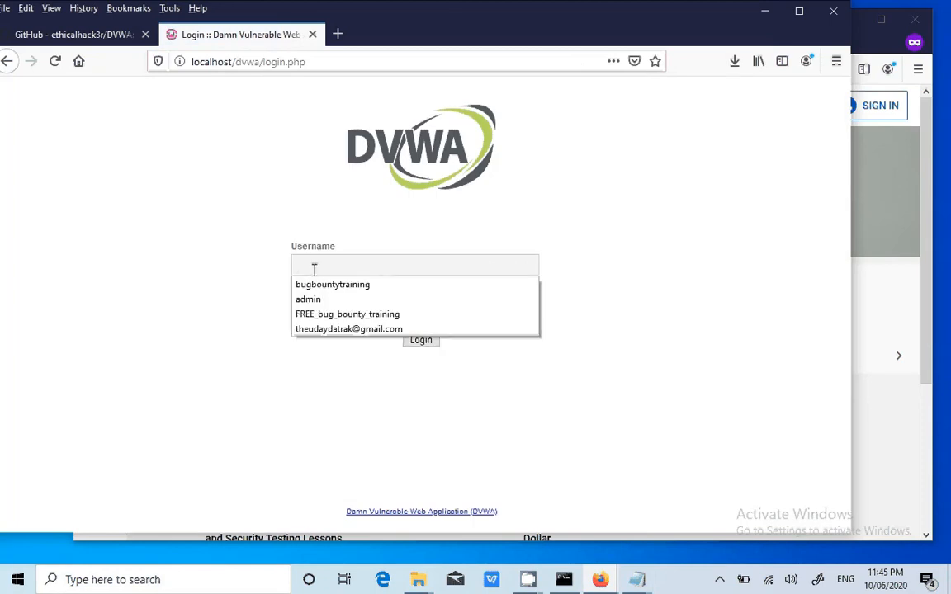
left_click(319, 300)
left_click(318, 309)
type("password")
left_click(420, 345)
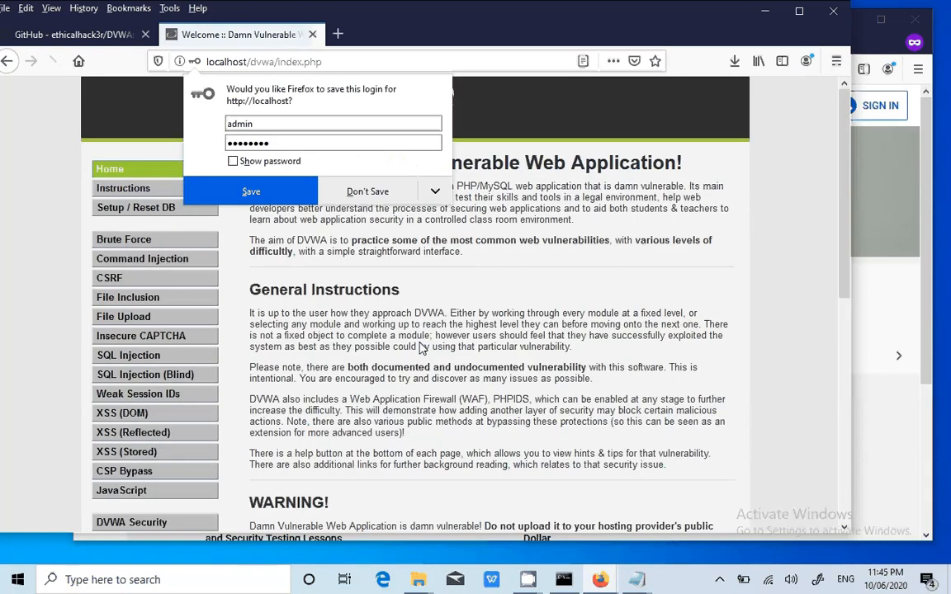
left_click(366, 192)
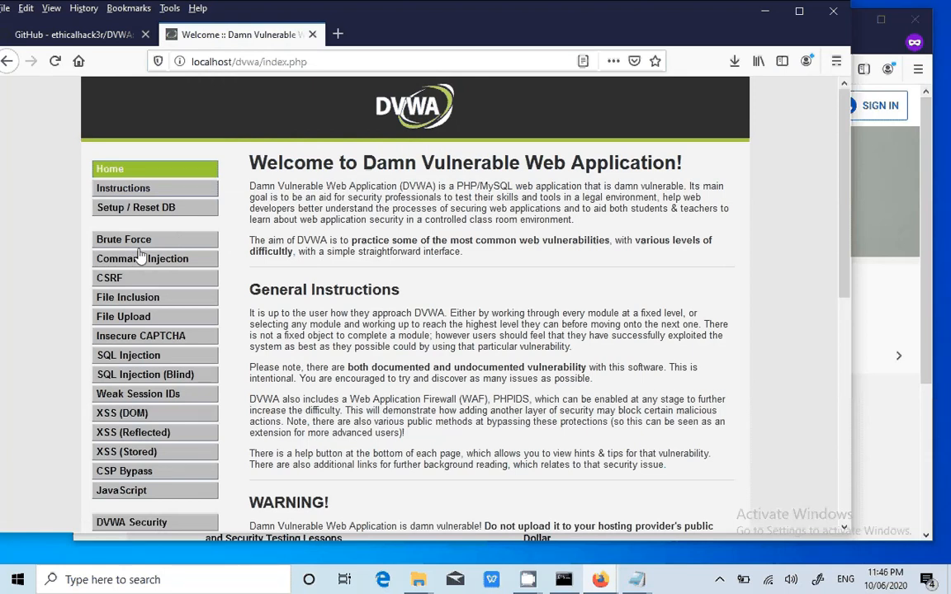
scroll(139, 256, "down", 6)
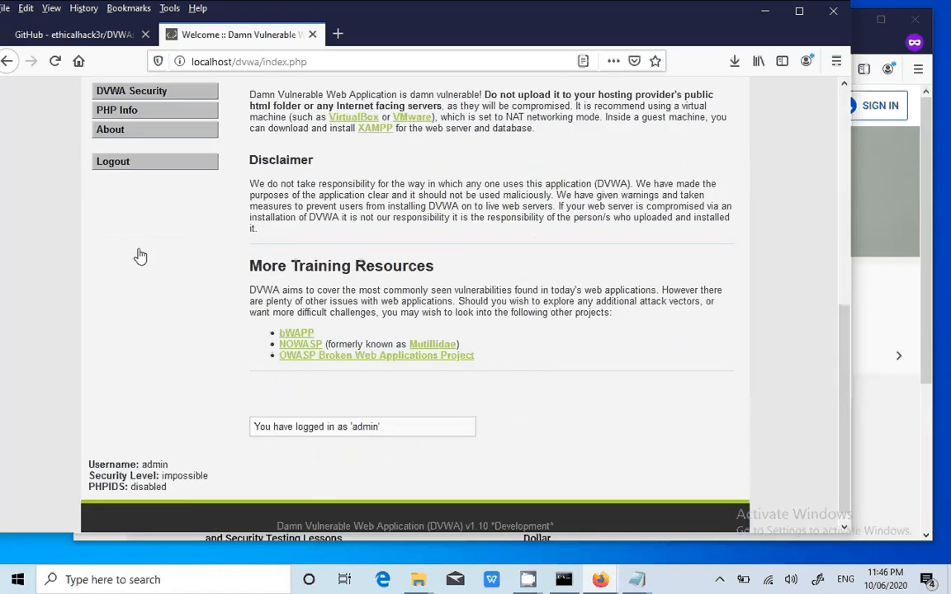
scroll(139, 256, "up", 6)
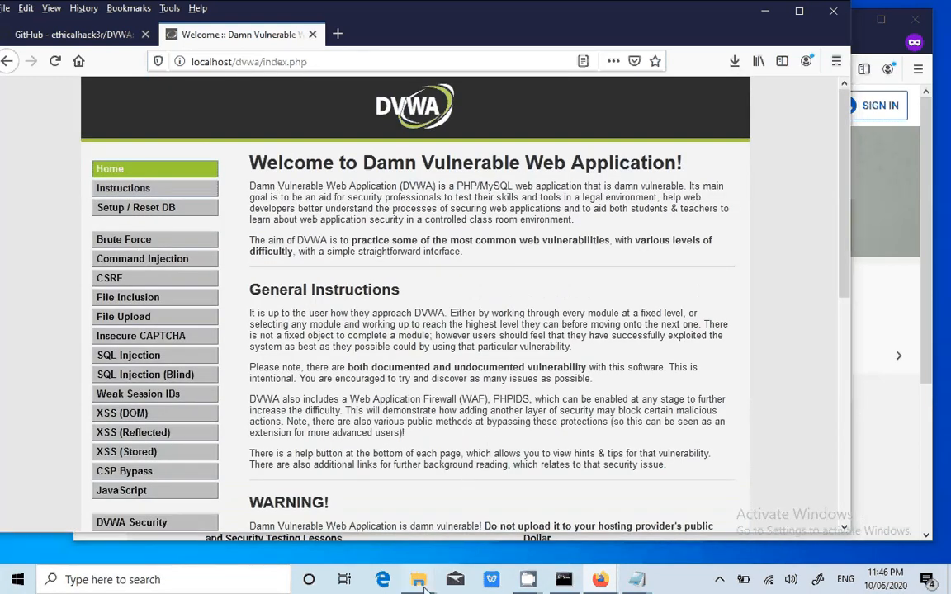
- Switch to File Explorer, inspect the project folders inside www, and return to the DVWA page in the browser
mouse_move(422, 584)
mouse_move(496, 489)
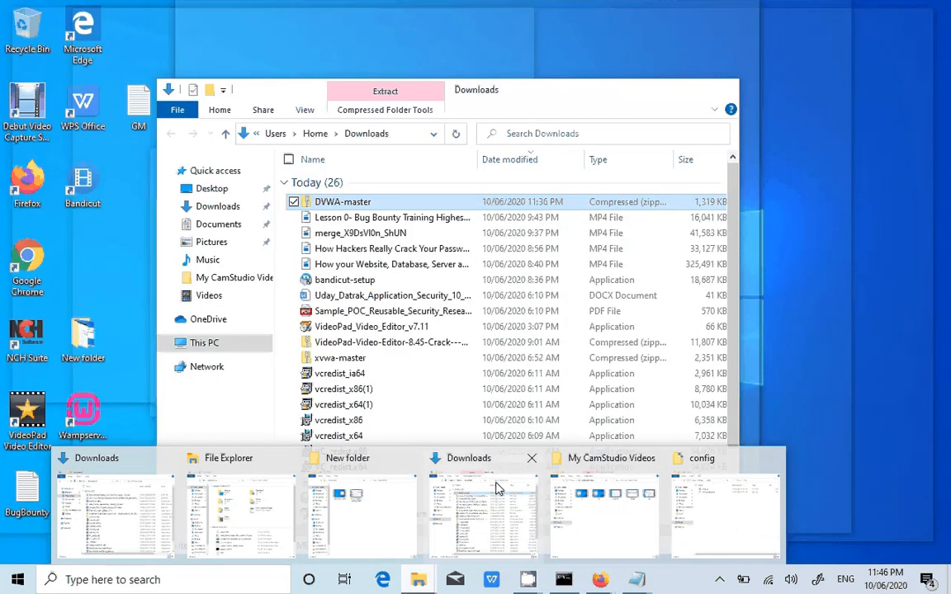
left_click(725, 513)
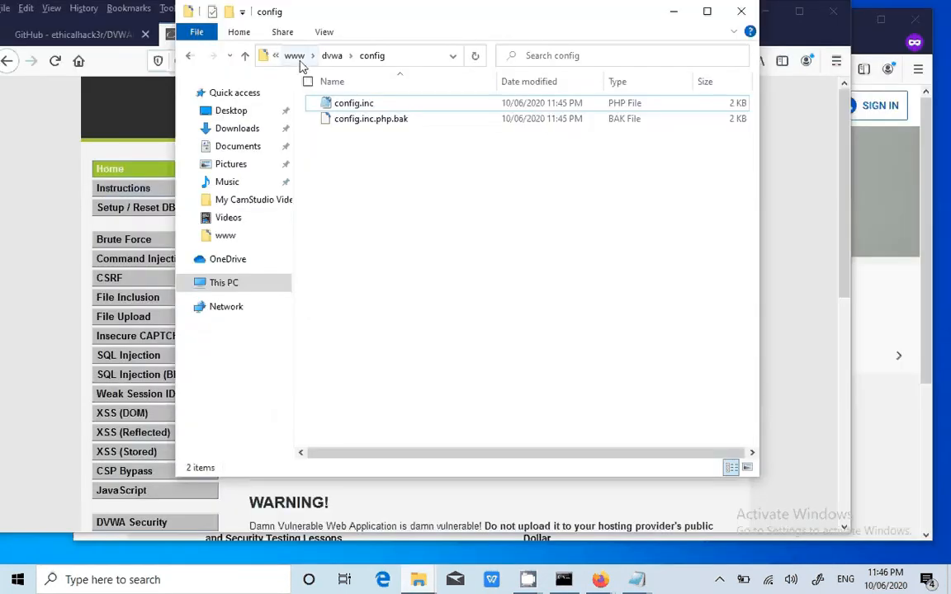
left_click(301, 57)
left_click(335, 120)
left_click(351, 171)
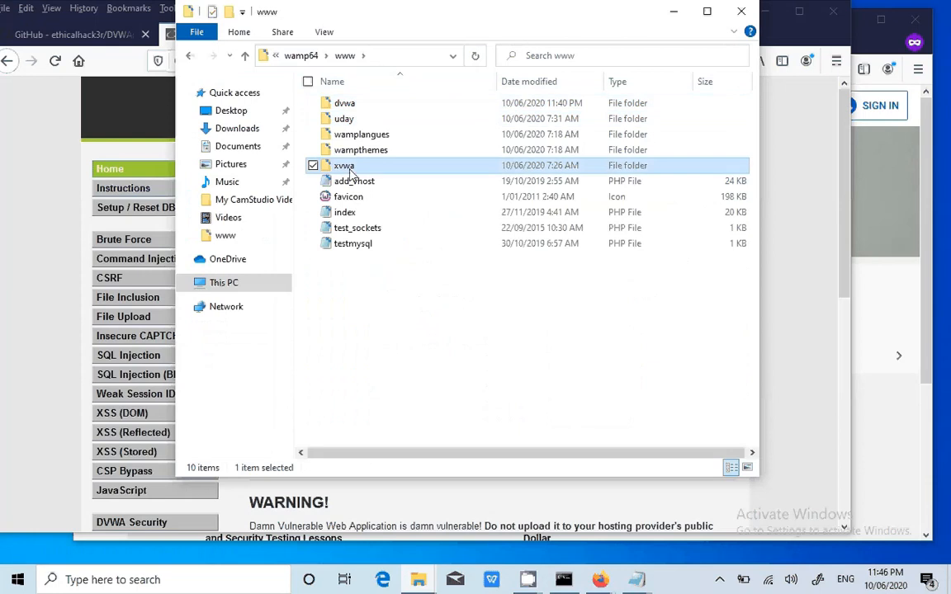
left_click(351, 121)
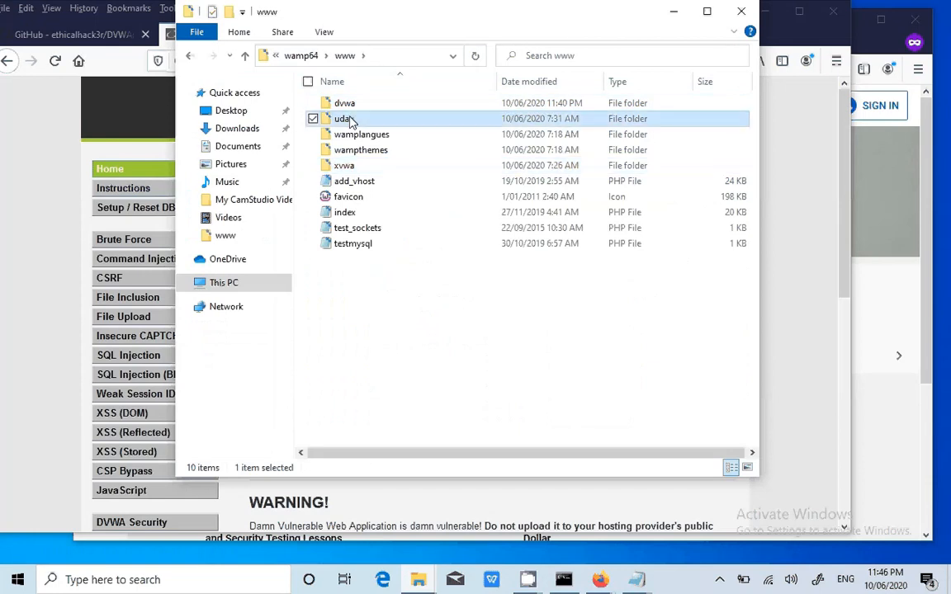
double_click(353, 123)
left_click(13, 186)
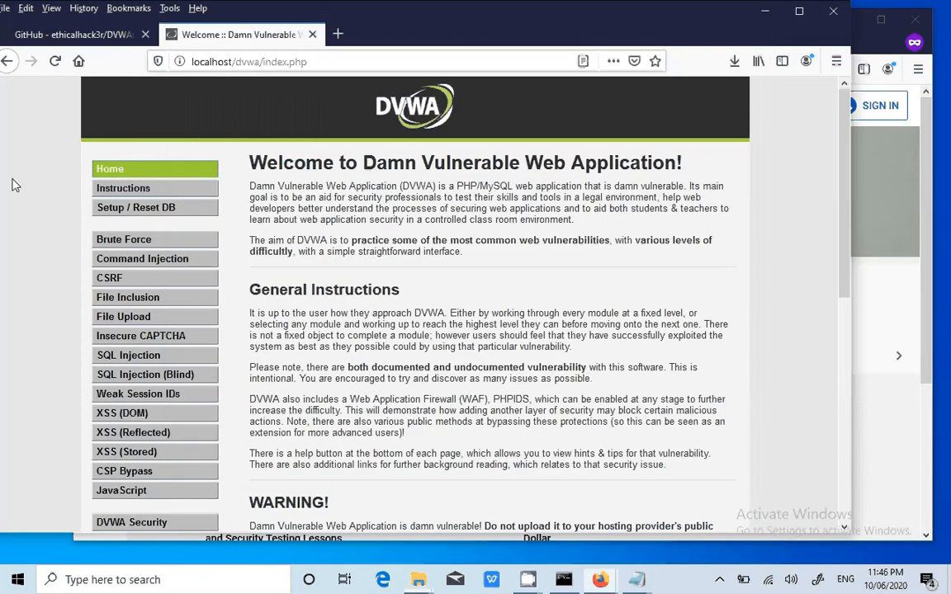
left_click(337, 35)
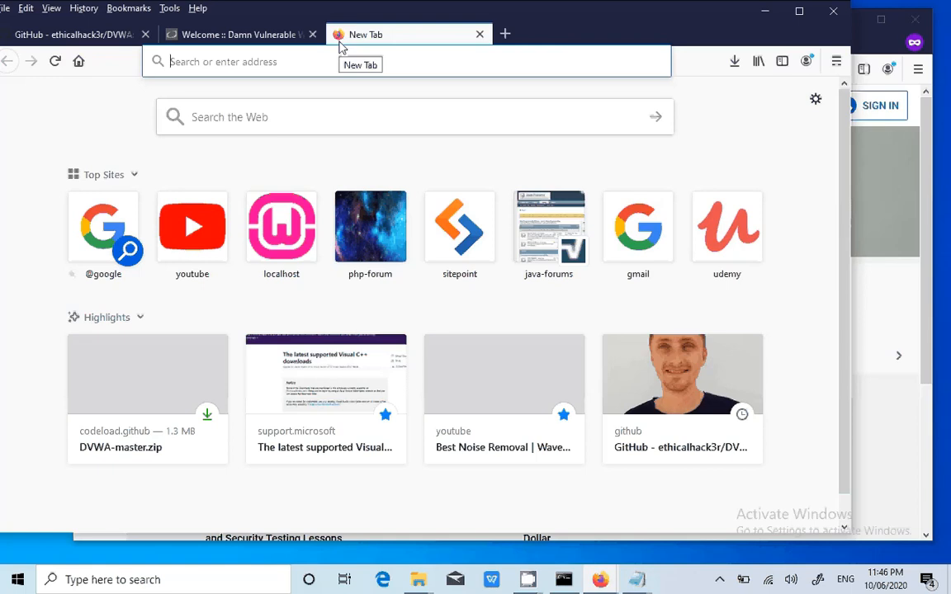
left_click(240, 34)
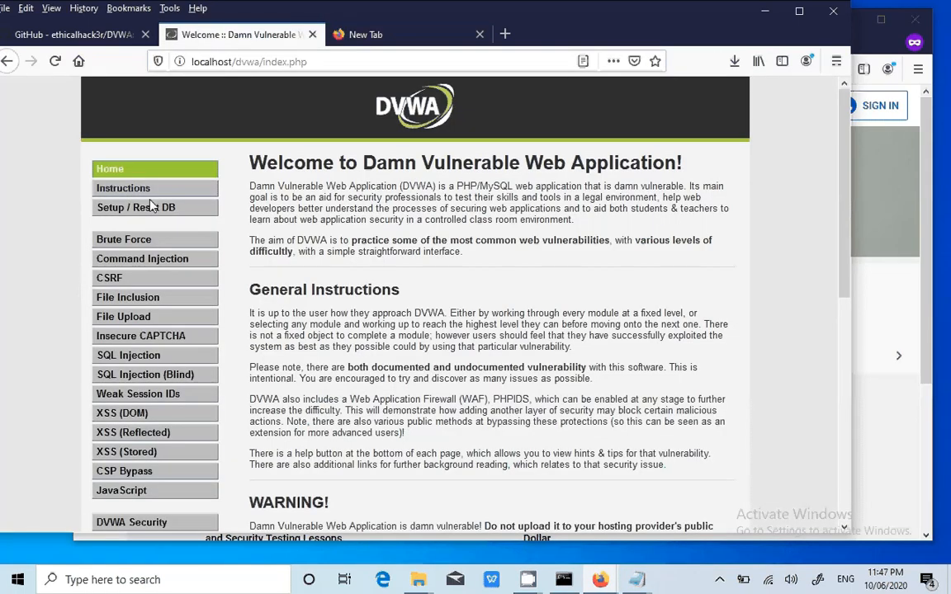
double_click(288, 298)
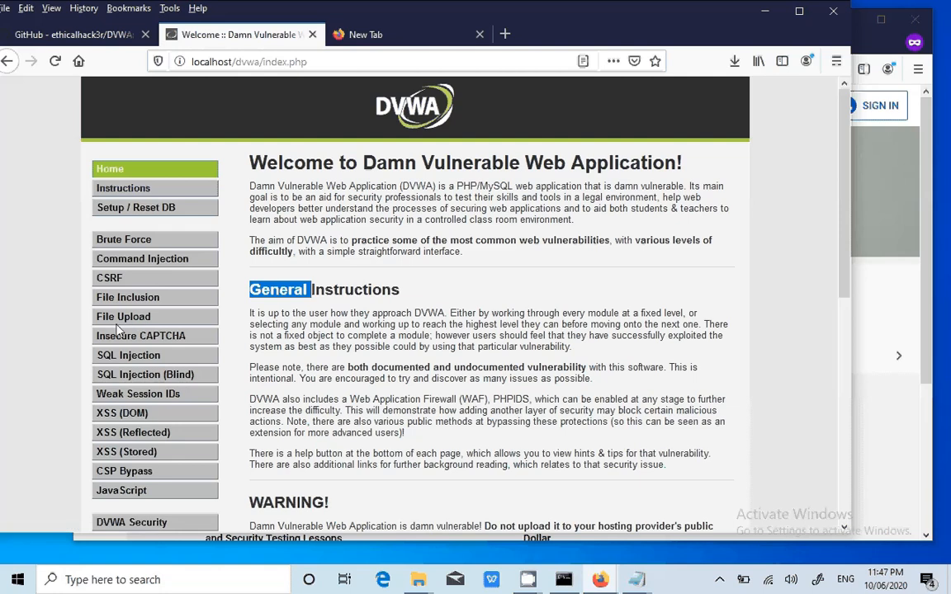
left_click(293, 303)
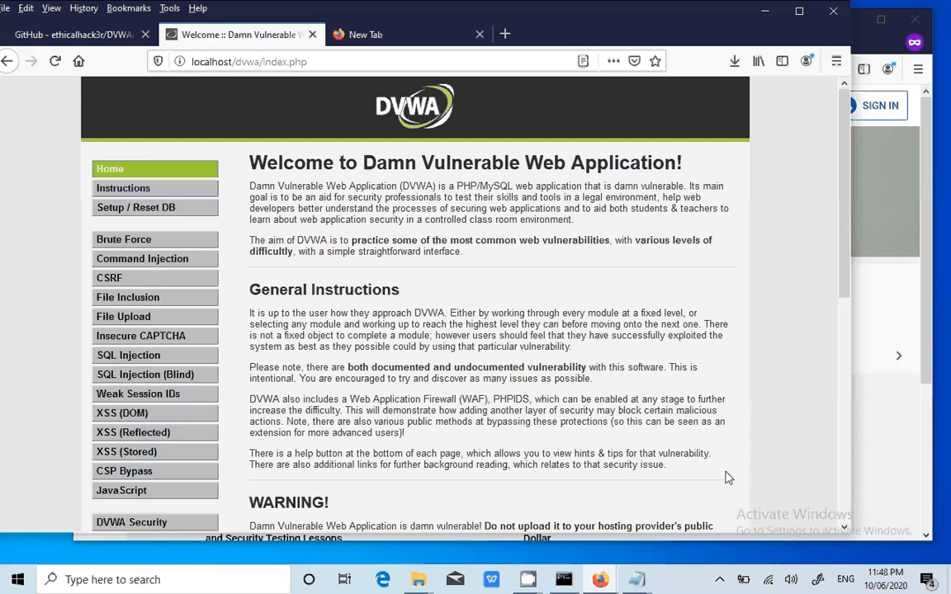
left_click(719, 582)
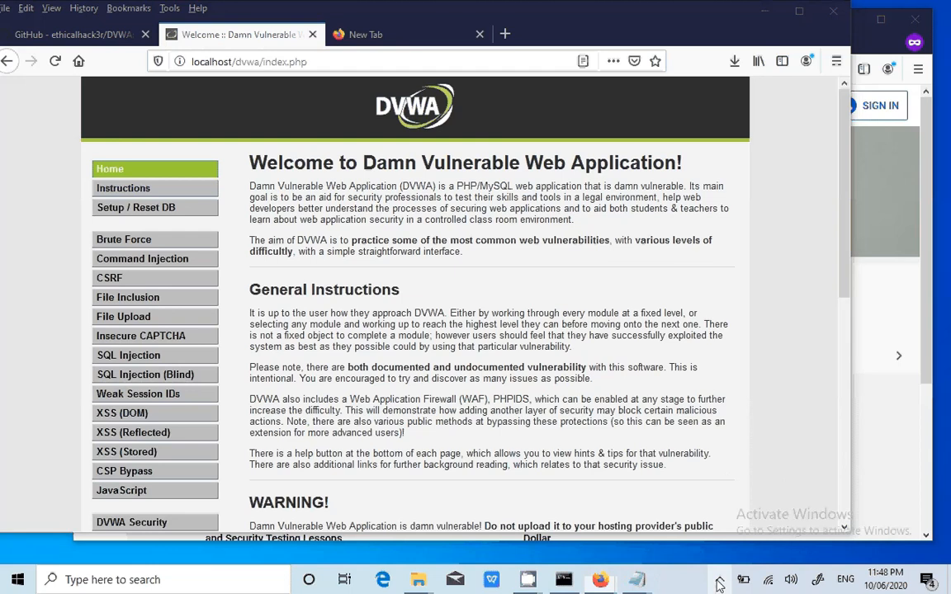
left_click(747, 521)
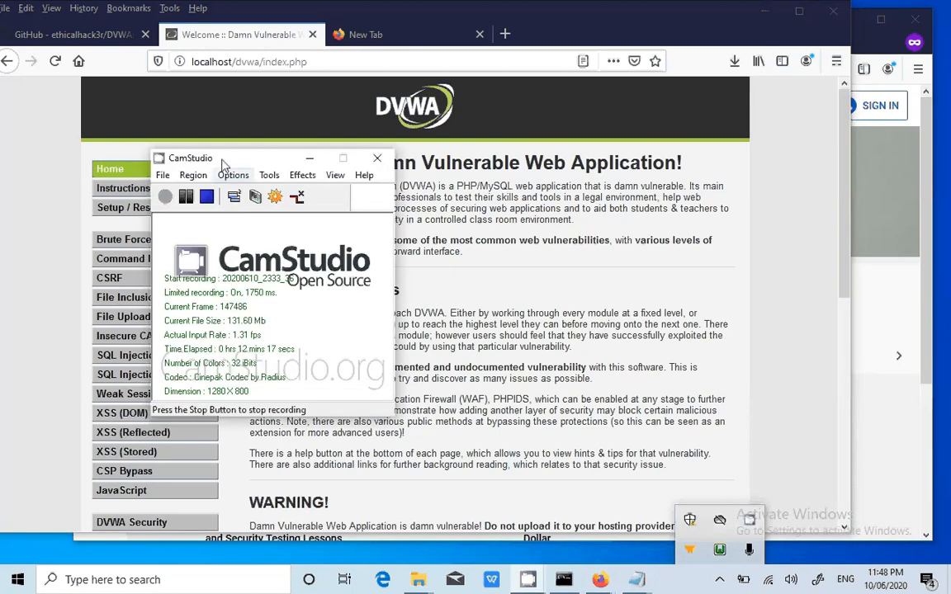